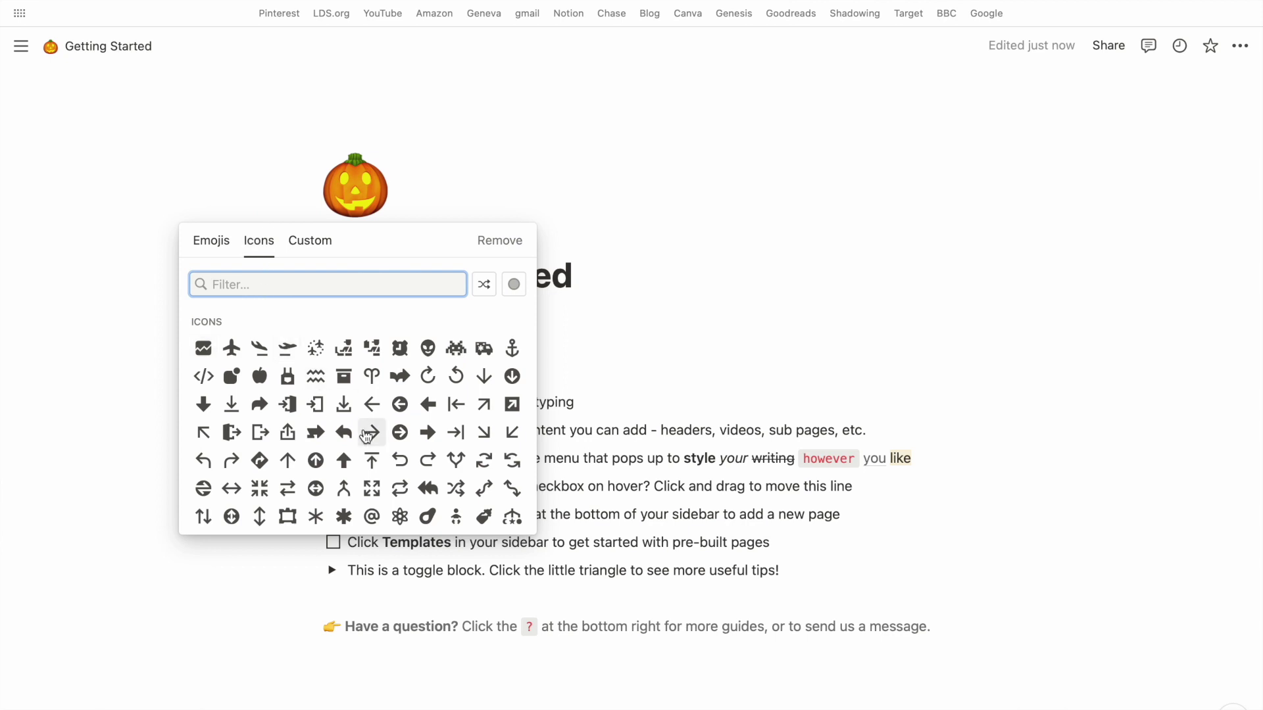
# Filter the icon set by "ho" and set the light gray house as the page icon
pyautogui.write('ho')
pyautogui.moveTo(294, 331)
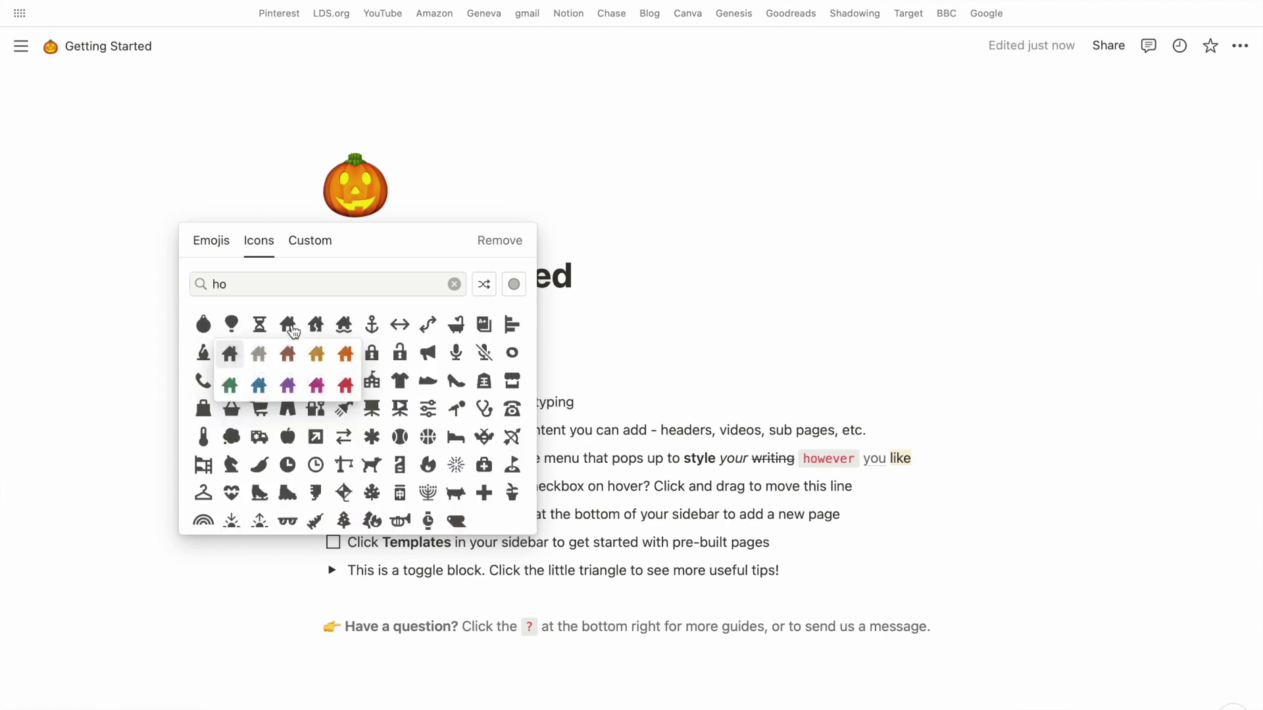
pyautogui.click(257, 358)
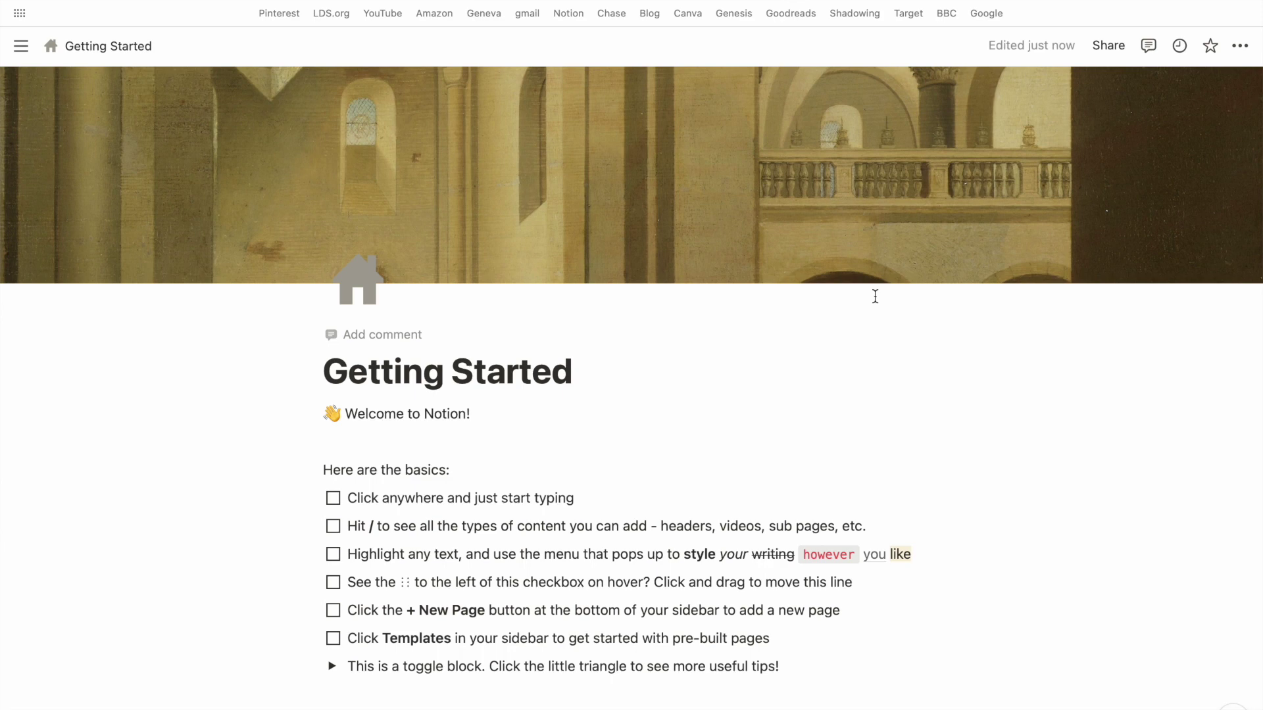
# Try repositioning the painting used as the page cover
pyautogui.click(902, 265)
pyautogui.moveTo(676, 171); pyautogui.dragTo(691, 474)
pyautogui.moveTo(675, 238); pyautogui.dragTo(871, 274)
pyautogui.click(869, 270)
# Change the page cover to the pale peach solid color from the Color & Gradient gallery
pyautogui.click(849, 270)
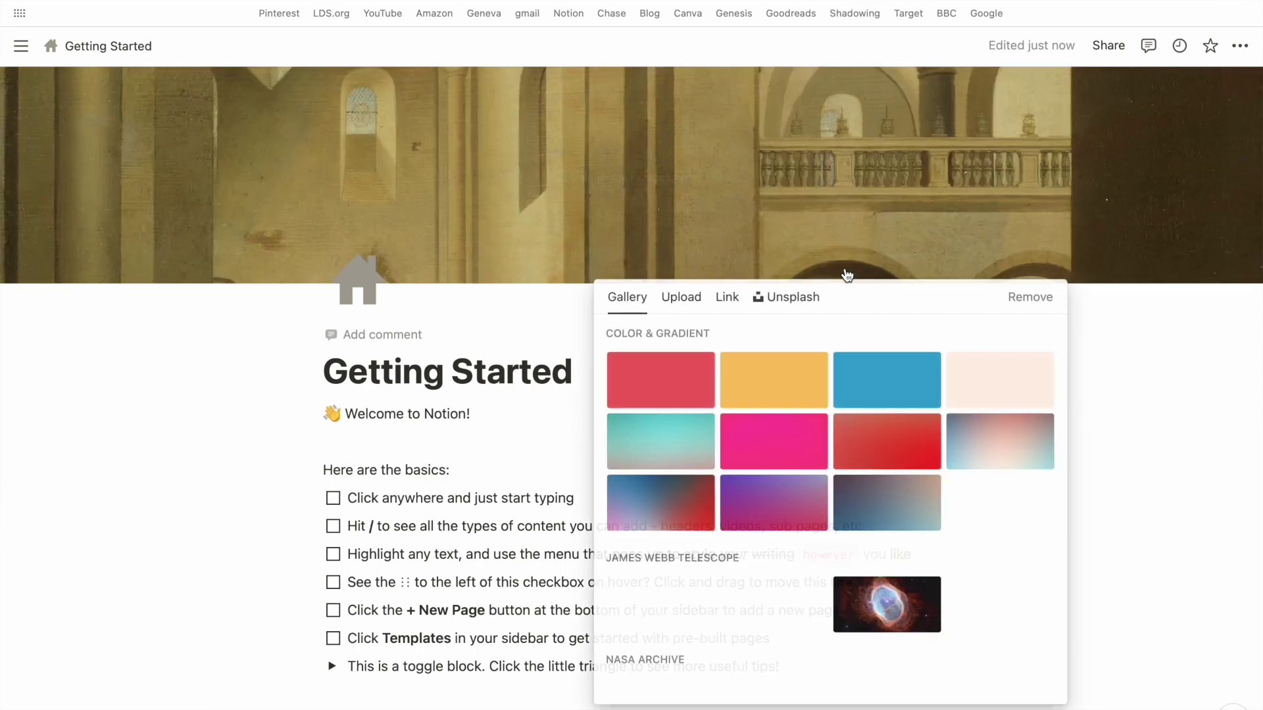
pyautogui.click(699, 304)
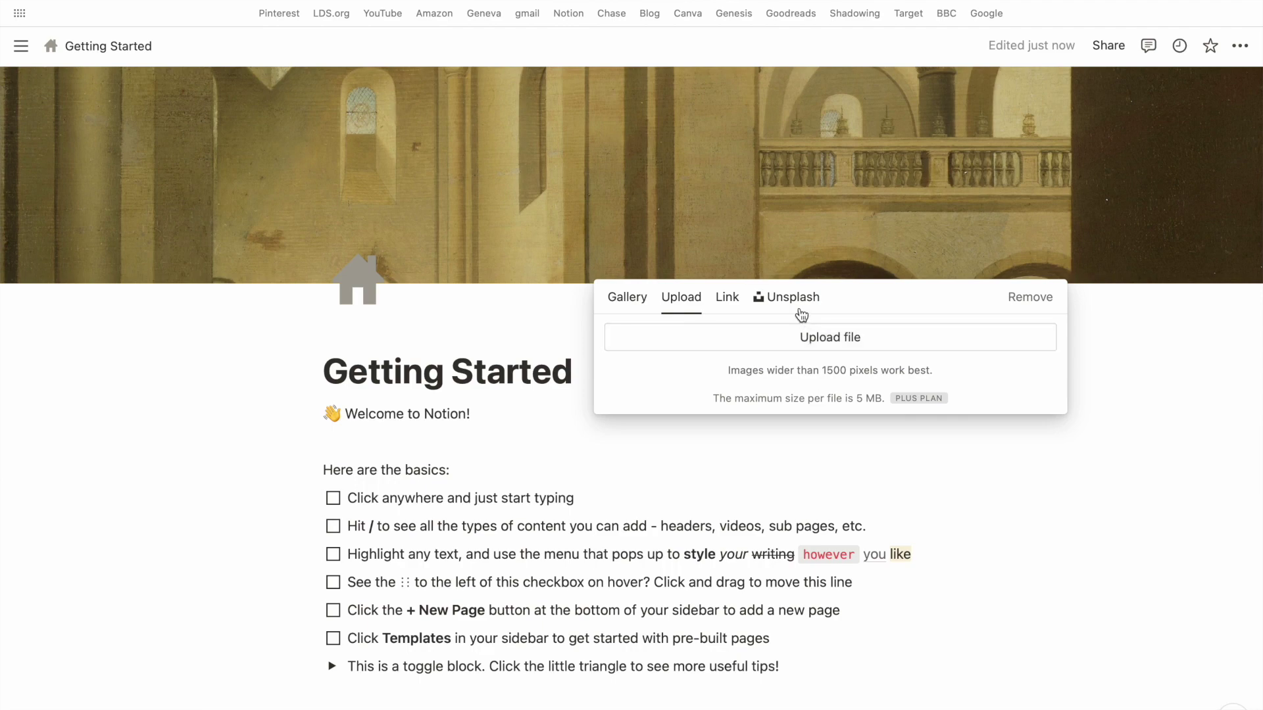
pyautogui.click(638, 300)
pyautogui.scroll(-15, 830, 474)
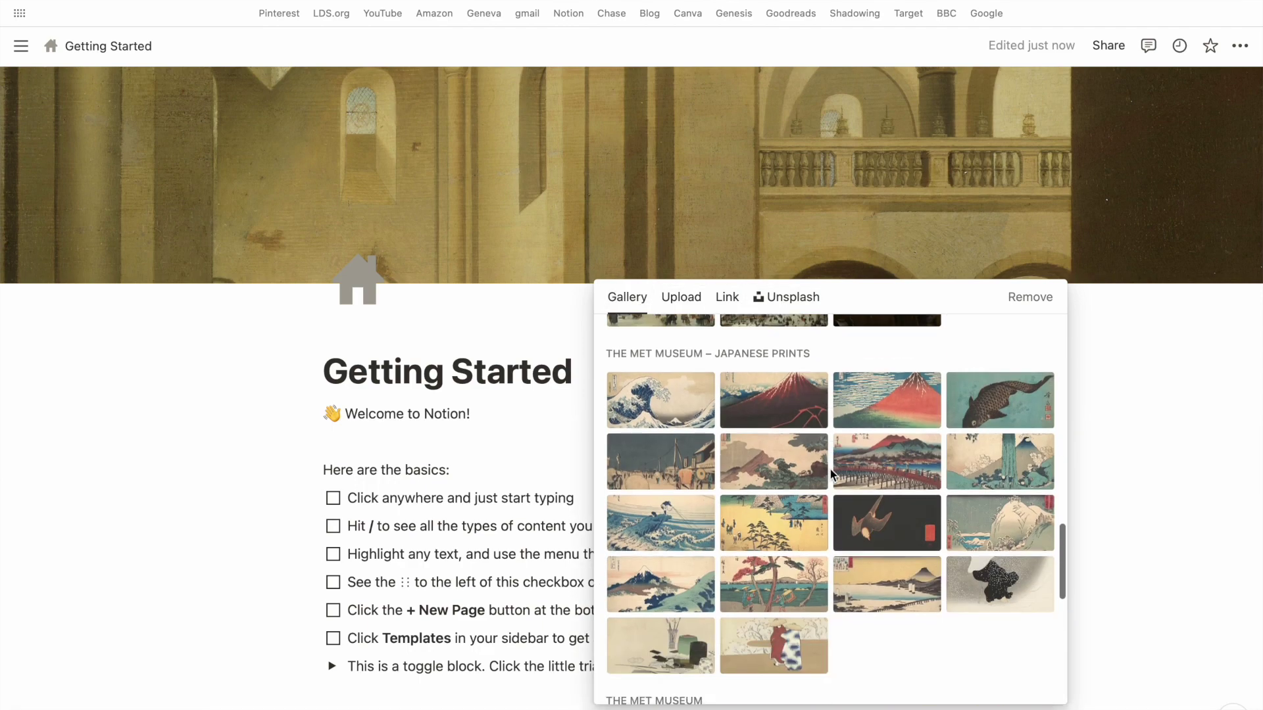
pyautogui.scroll(20, 830, 473)
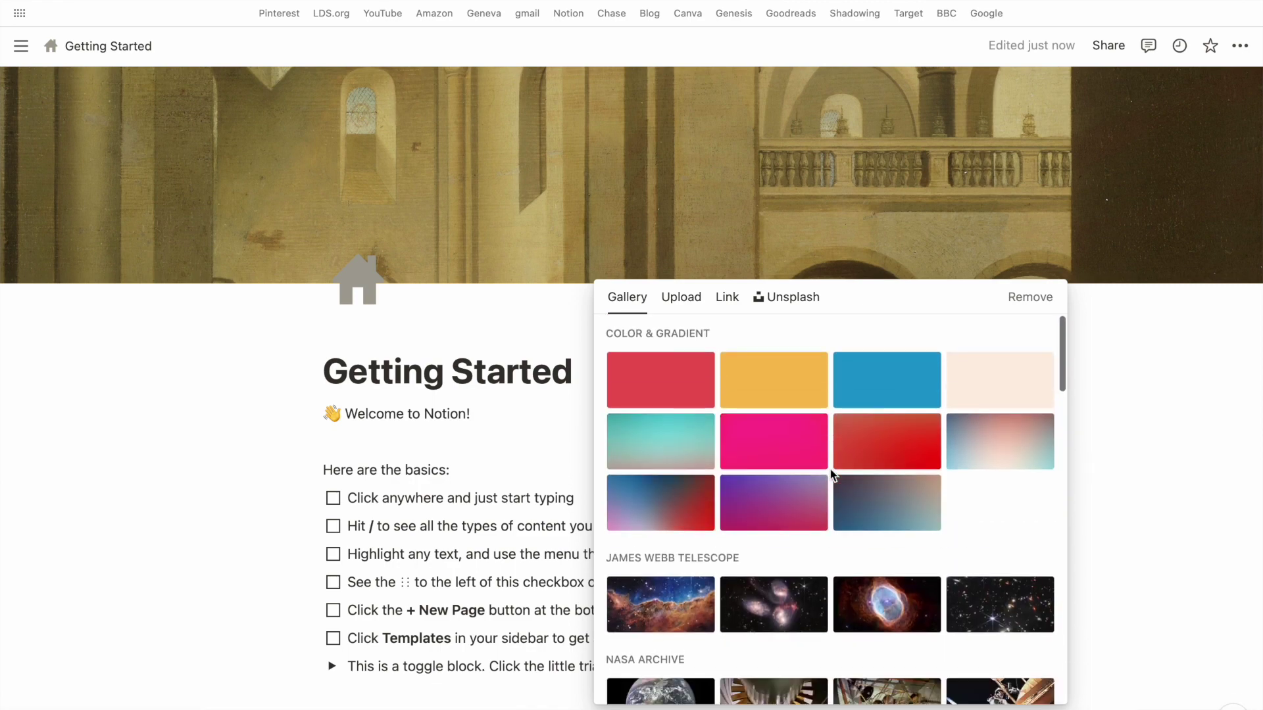
pyautogui.click(996, 392)
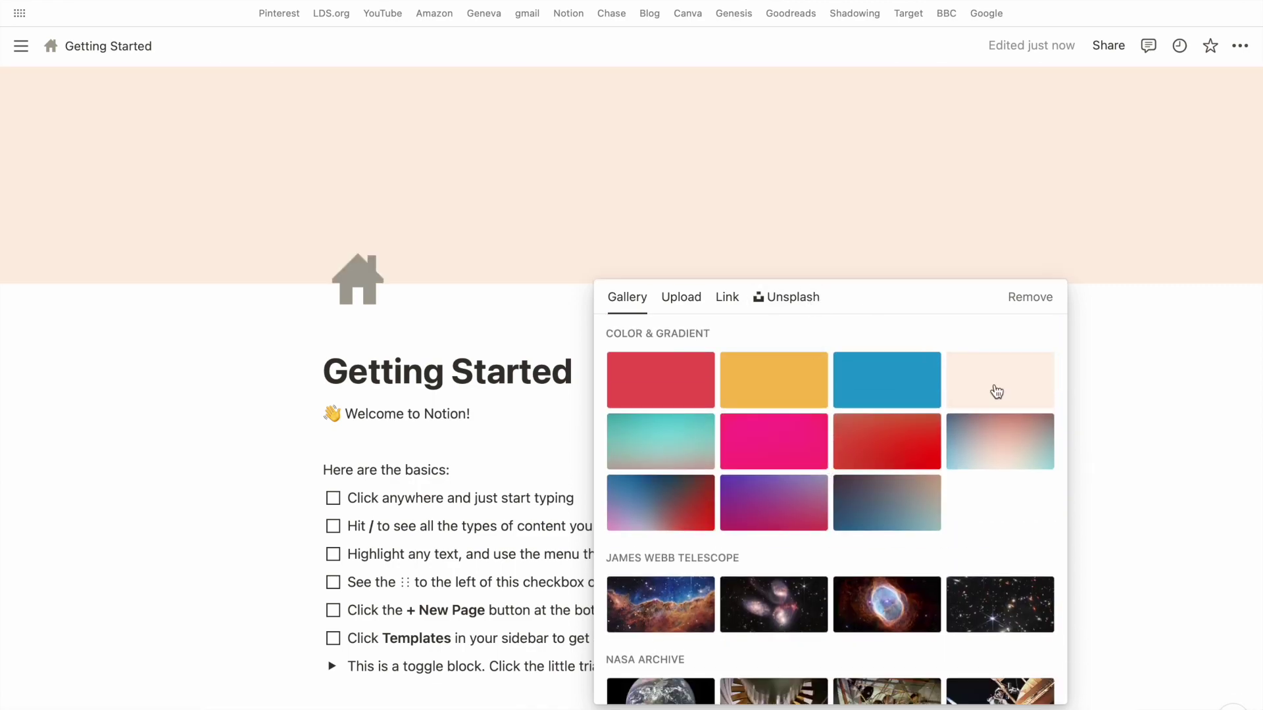
# Search Unsplash cover images for "neutral tones" and look through the photos
pyautogui.click(780, 310)
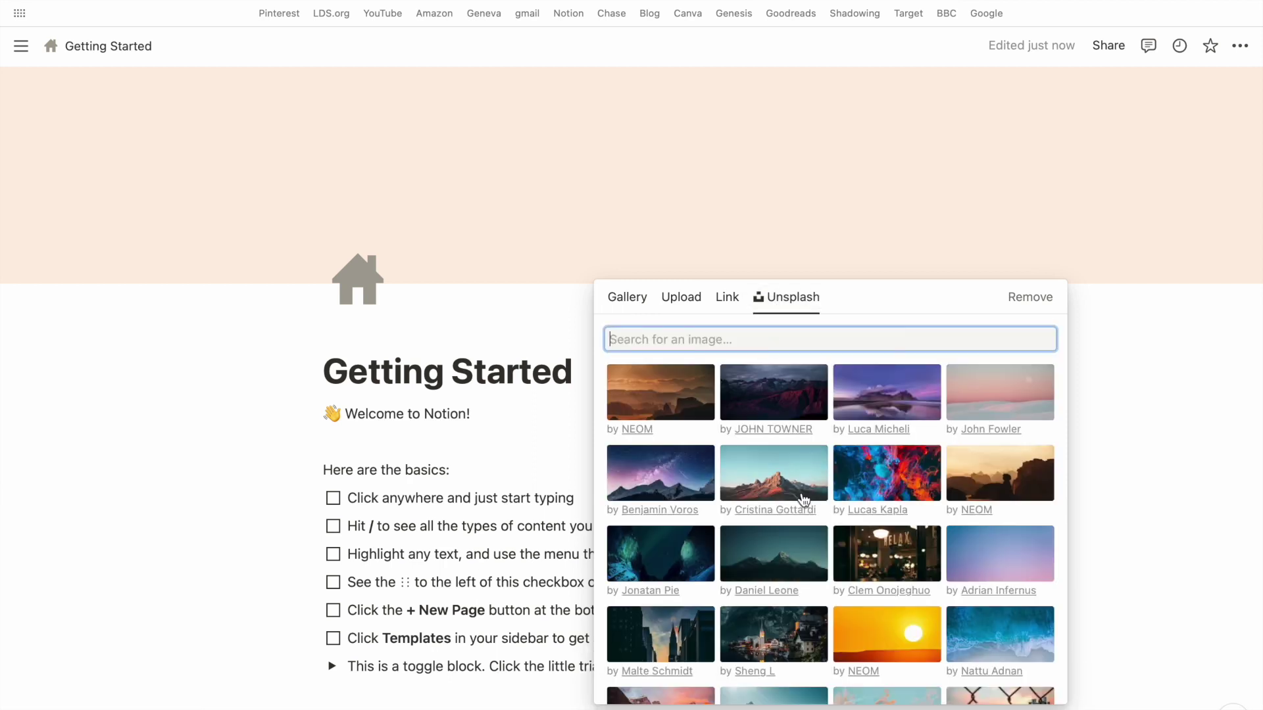
pyautogui.scroll(-10, 803, 500)
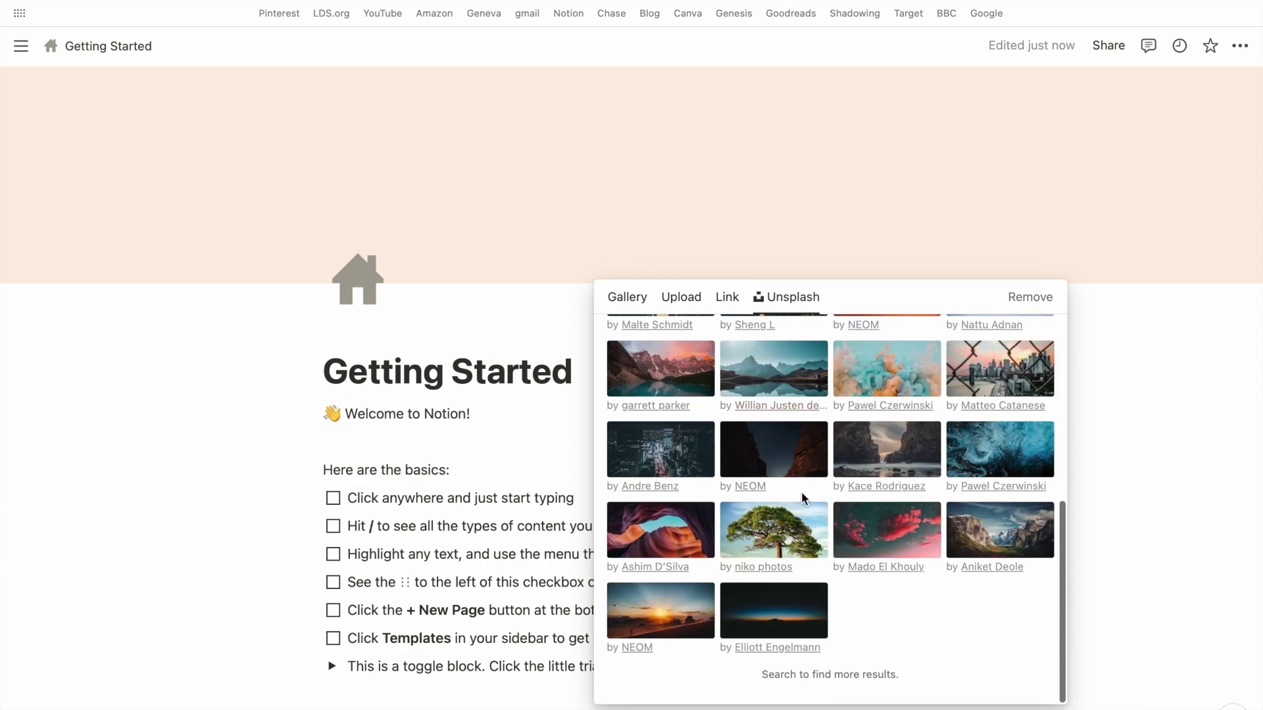
pyautogui.scroll(10, 803, 494)
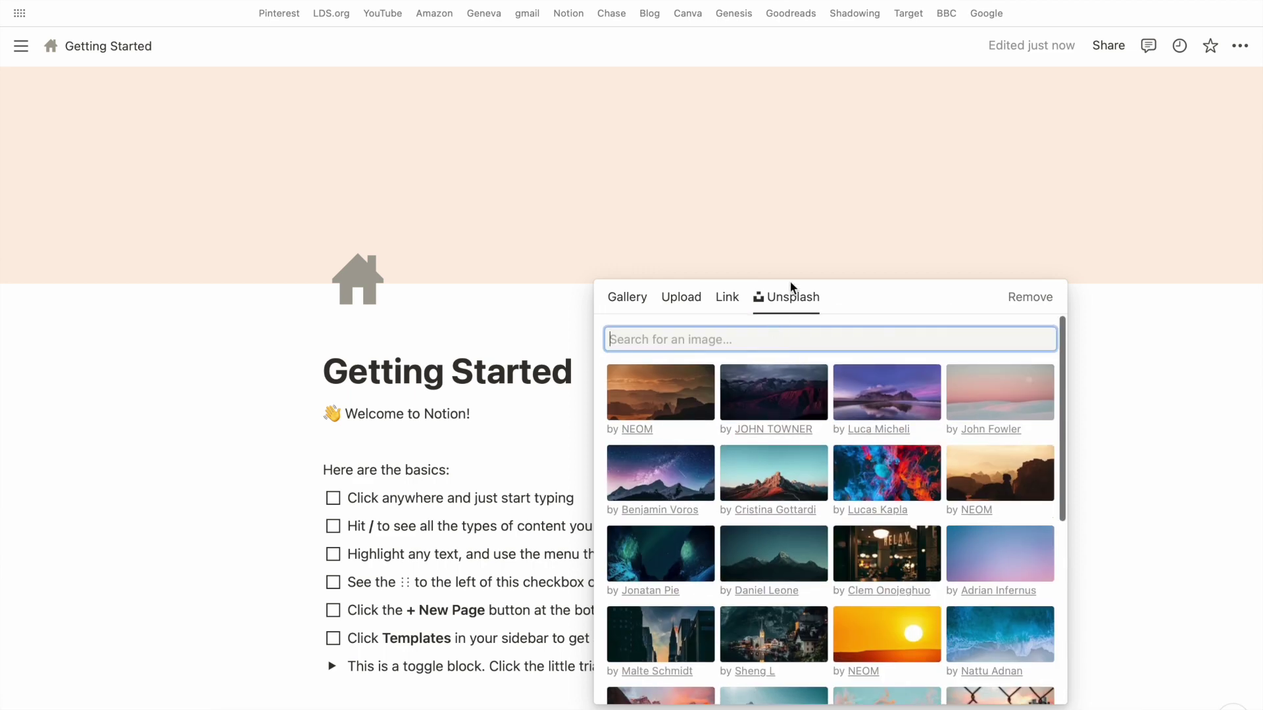
pyautogui.write('neutral tones')
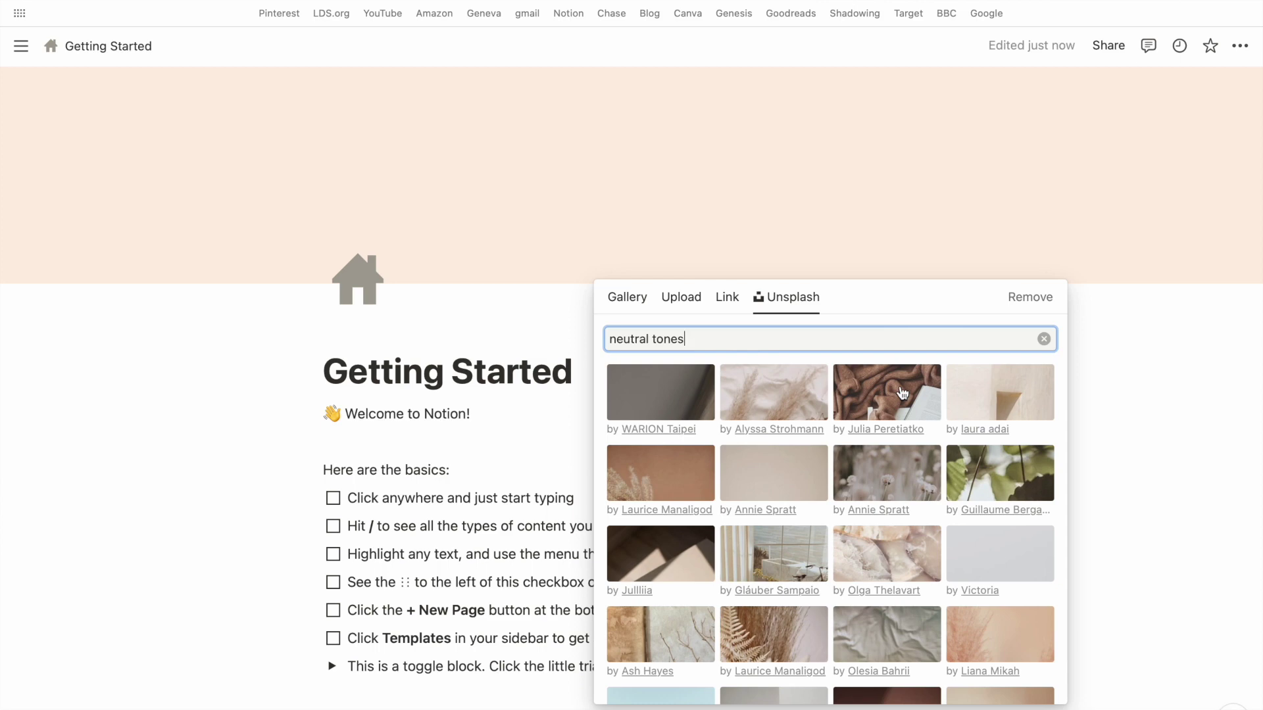
pyautogui.scroll(-4, 954, 502)
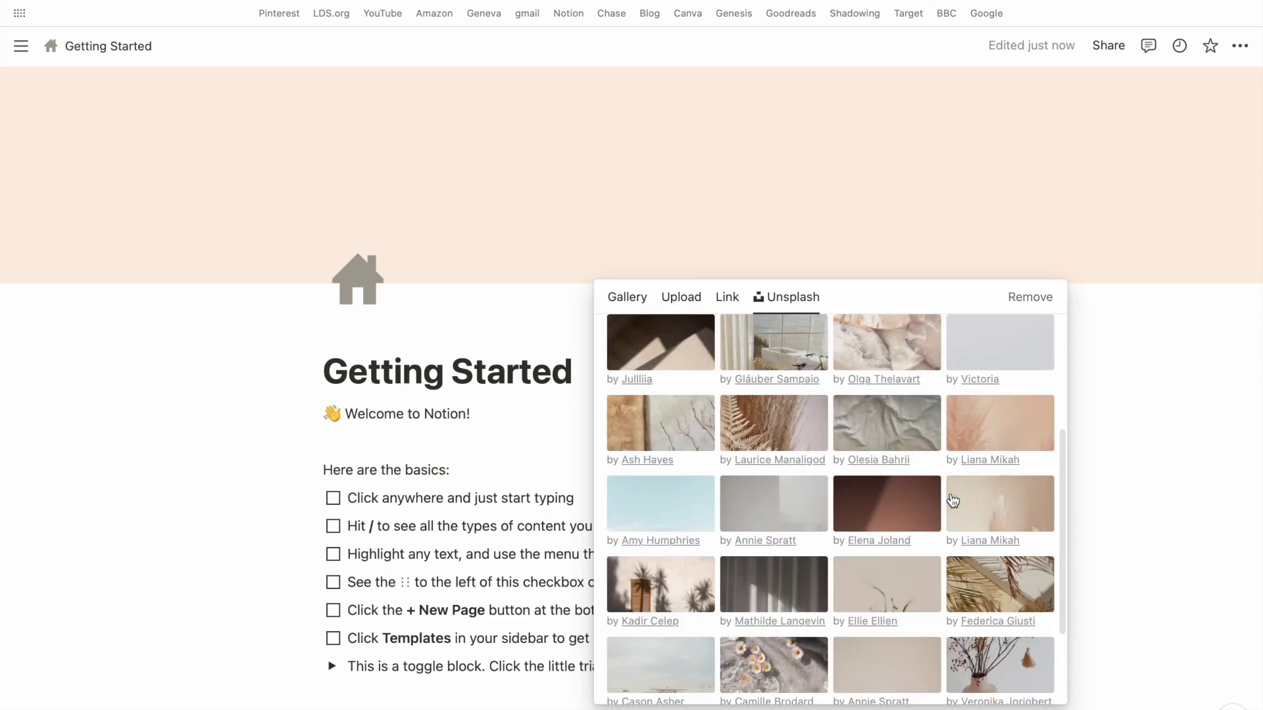
pyautogui.scroll(-3, 953, 501)
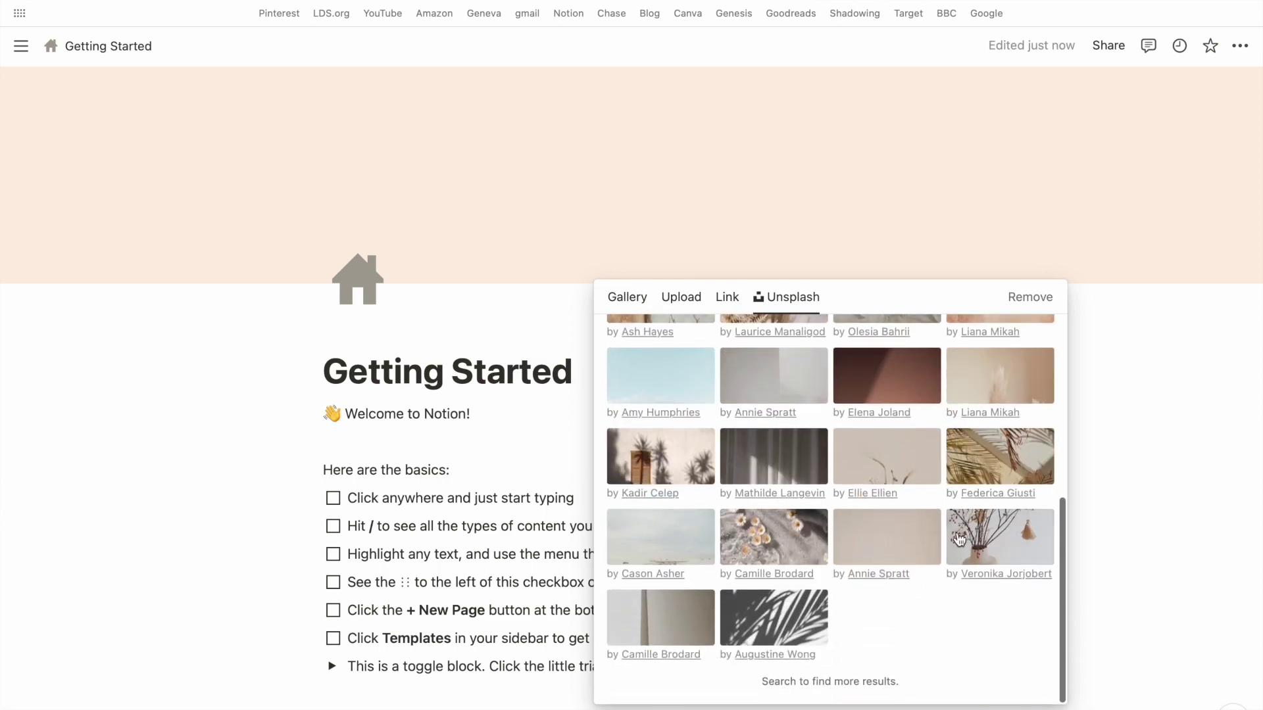
pyautogui.scroll(7, 967, 653)
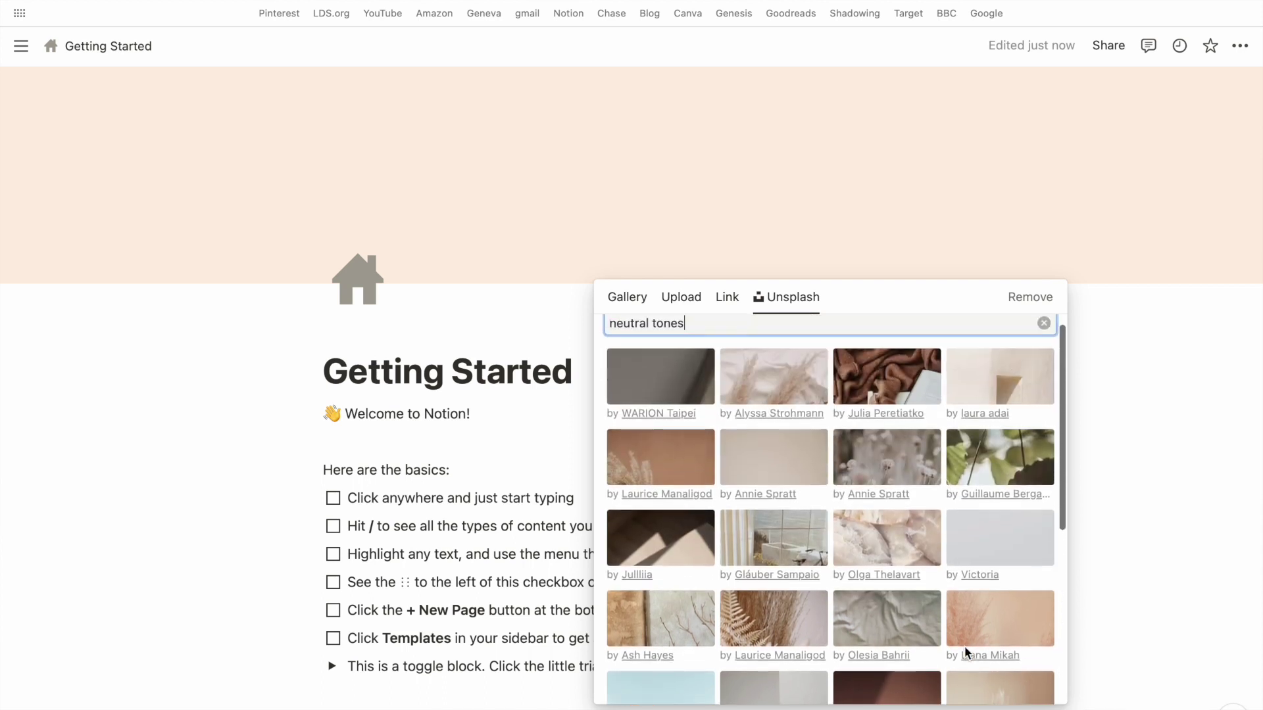
pyautogui.scroll(2, 966, 654)
# Search Unsplash for "cottage core" instead and look through the photos
pyautogui.tripleClick(867, 333)
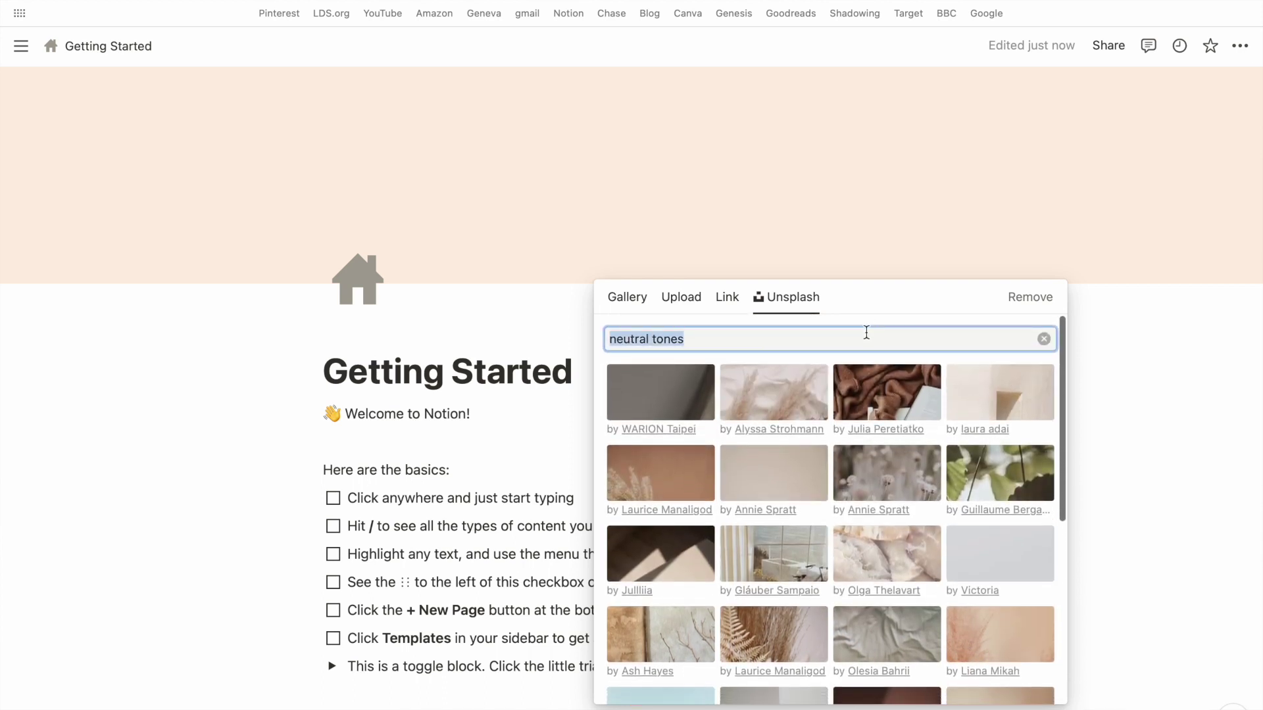
pyautogui.write('cottage core')
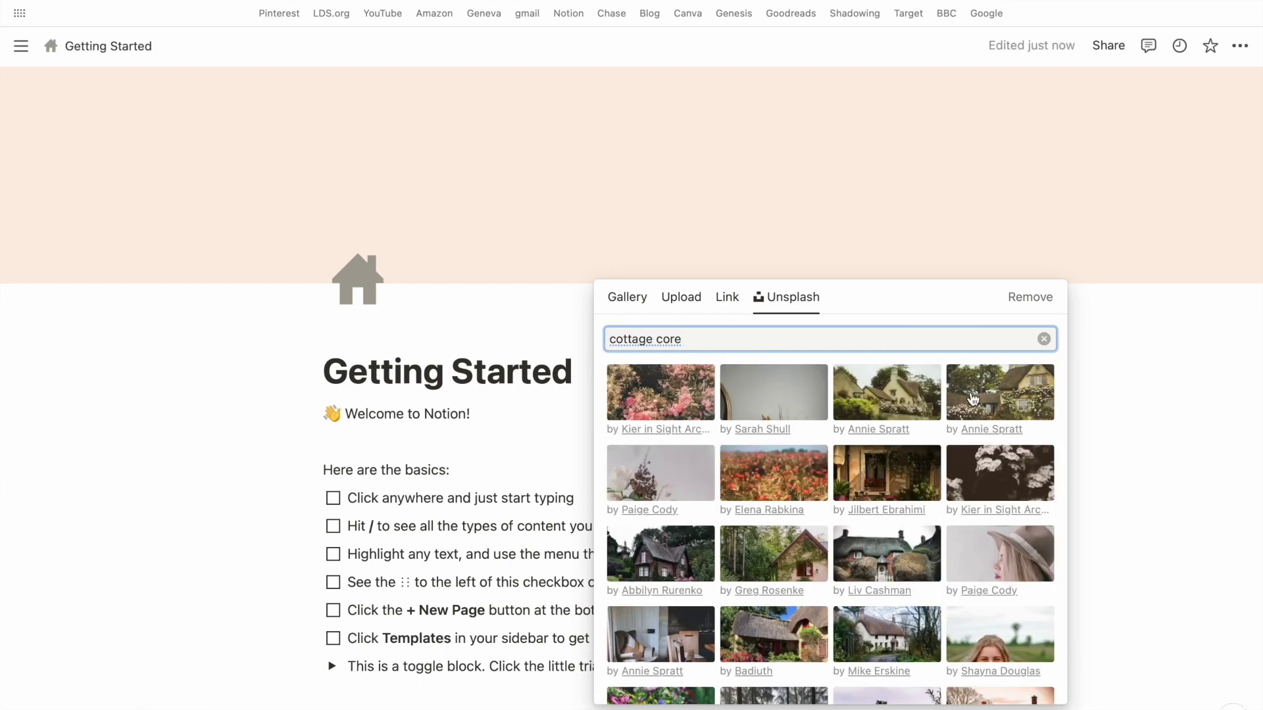
pyautogui.scroll(-2, 847, 489)
pyautogui.scroll(-6, 847, 489)
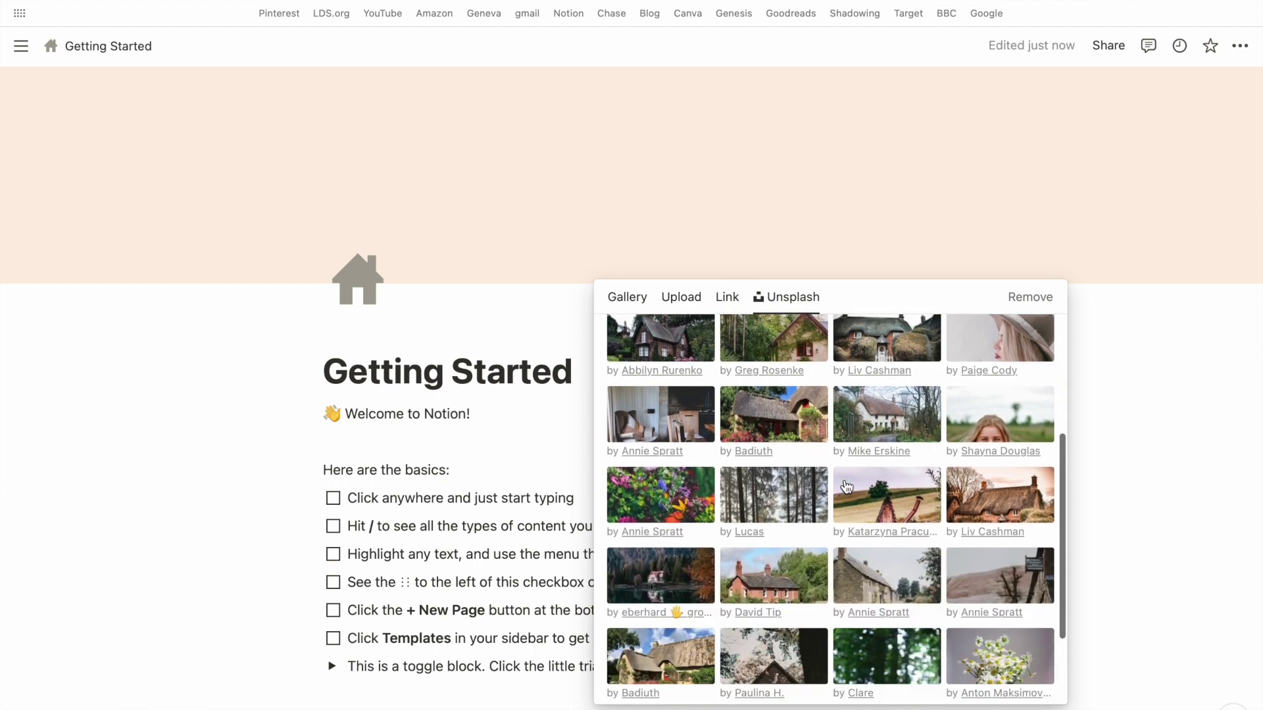
pyautogui.scroll(8, 847, 487)
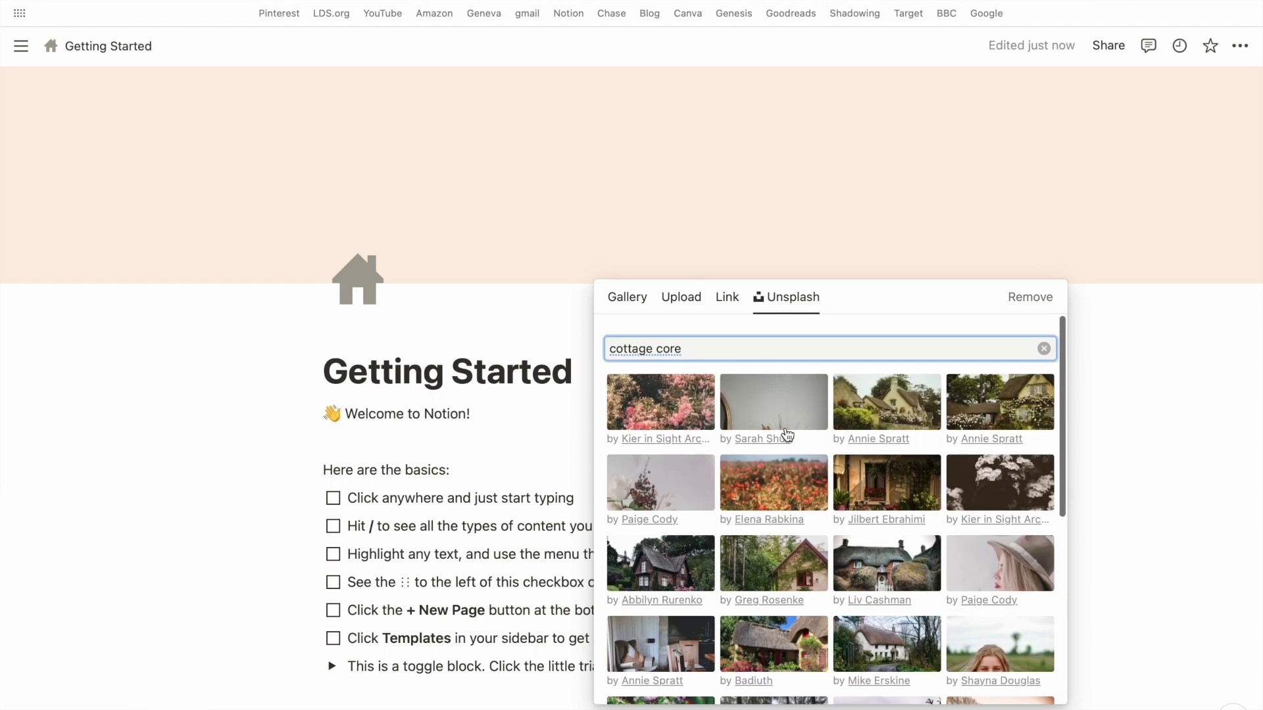
# Refine the Unsplash search to "cottagecore" and set the wildflower basket photo with mountains as the page cover
pyautogui.doubleClick(659, 340)
pyautogui.click(660, 341)
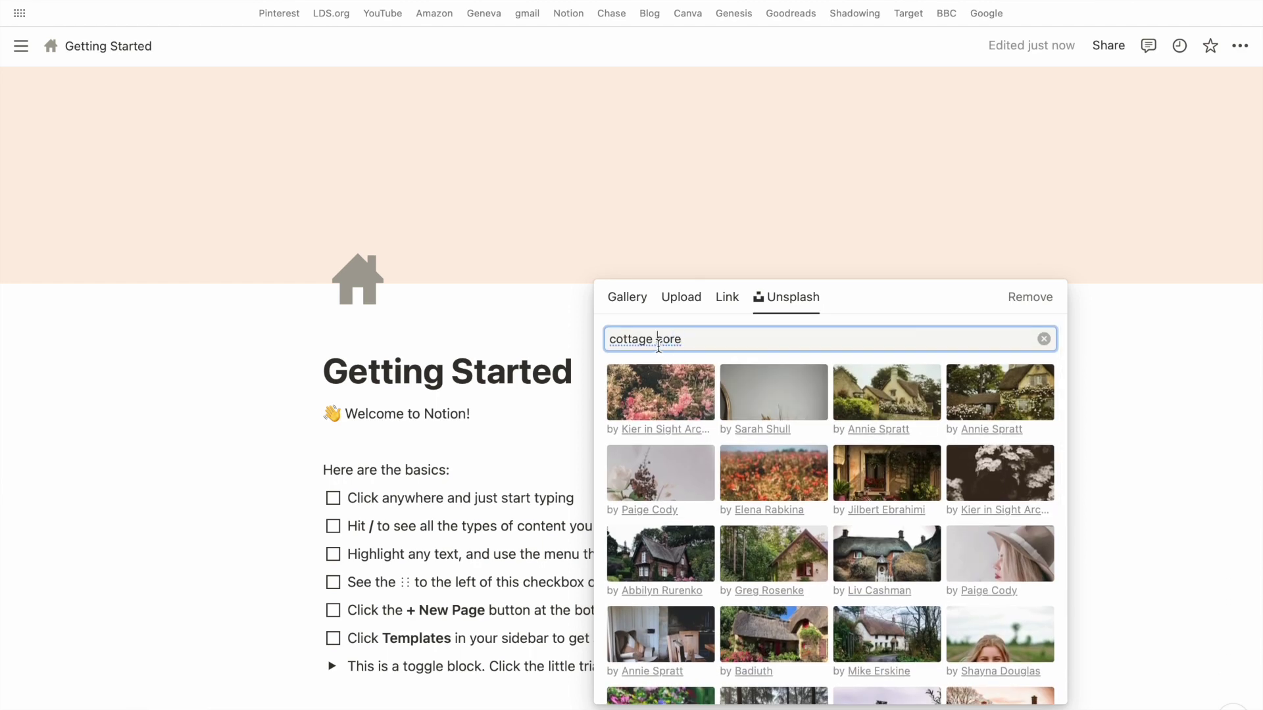
pyautogui.press('BackSpace')
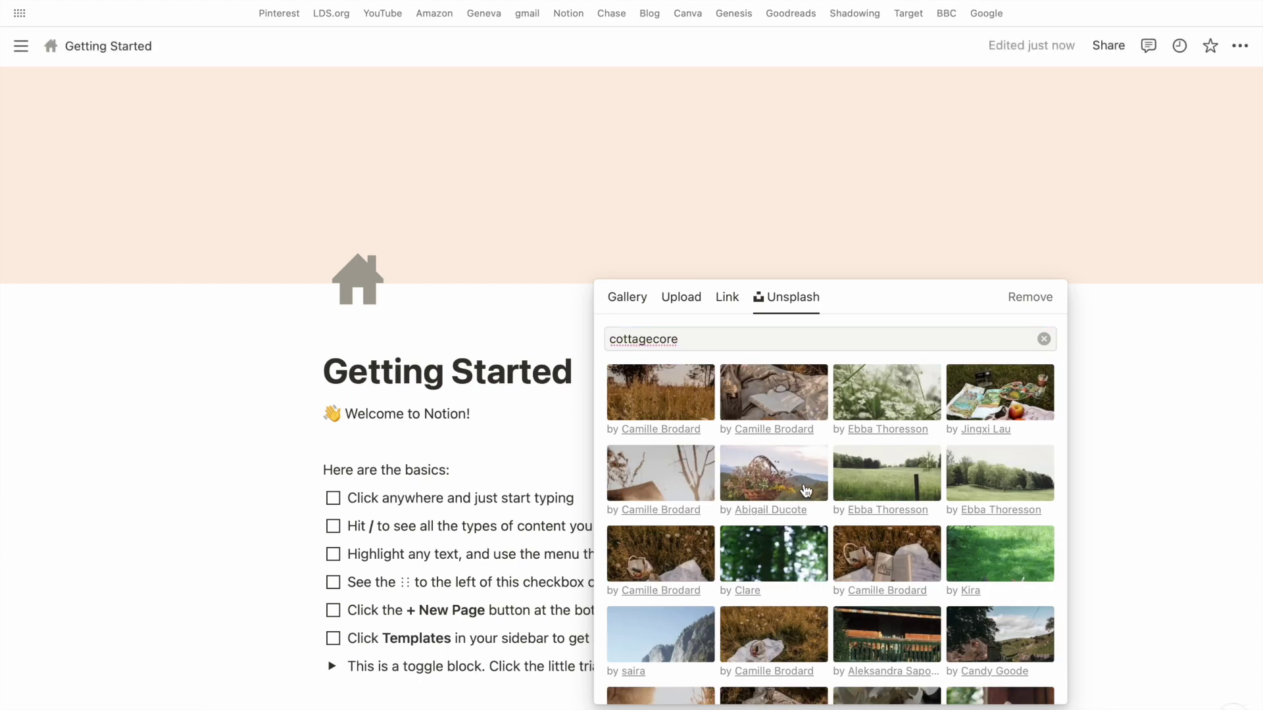
pyautogui.click(806, 491)
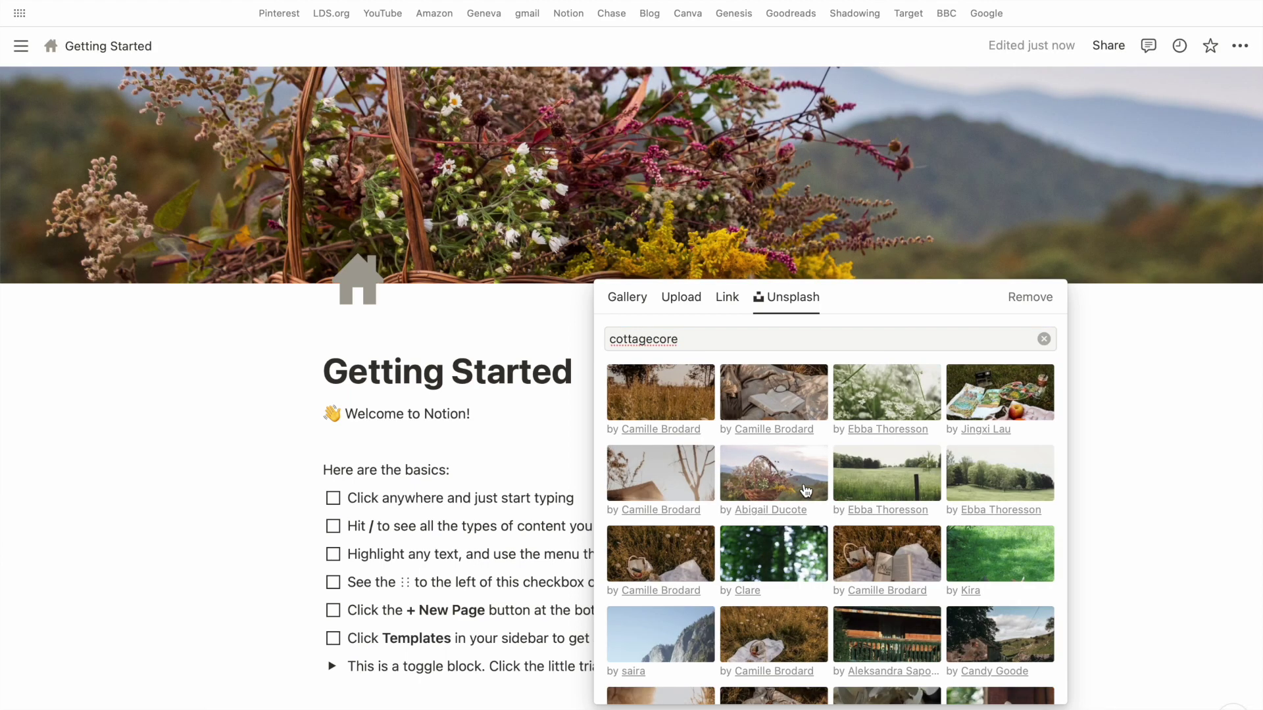
pyautogui.click(758, 165)
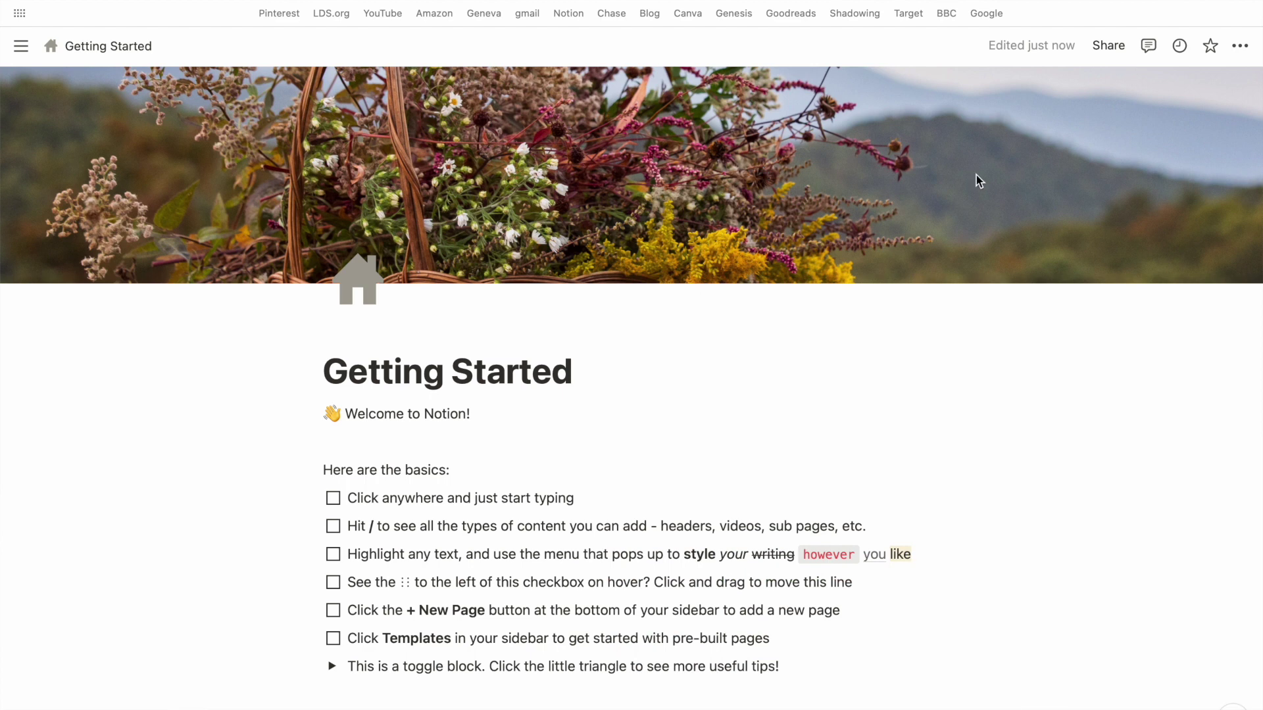
# Try repositioning the wildflower basket cover photo vertically
pyautogui.click(910, 265)
pyautogui.moveTo(882, 198); pyautogui.dragTo(882, 361)
pyautogui.moveTo(858, 128); pyautogui.dragTo(886, 64)
pyautogui.moveTo(884, 164); pyautogui.dragTo(896, 67)
pyautogui.press('Return')
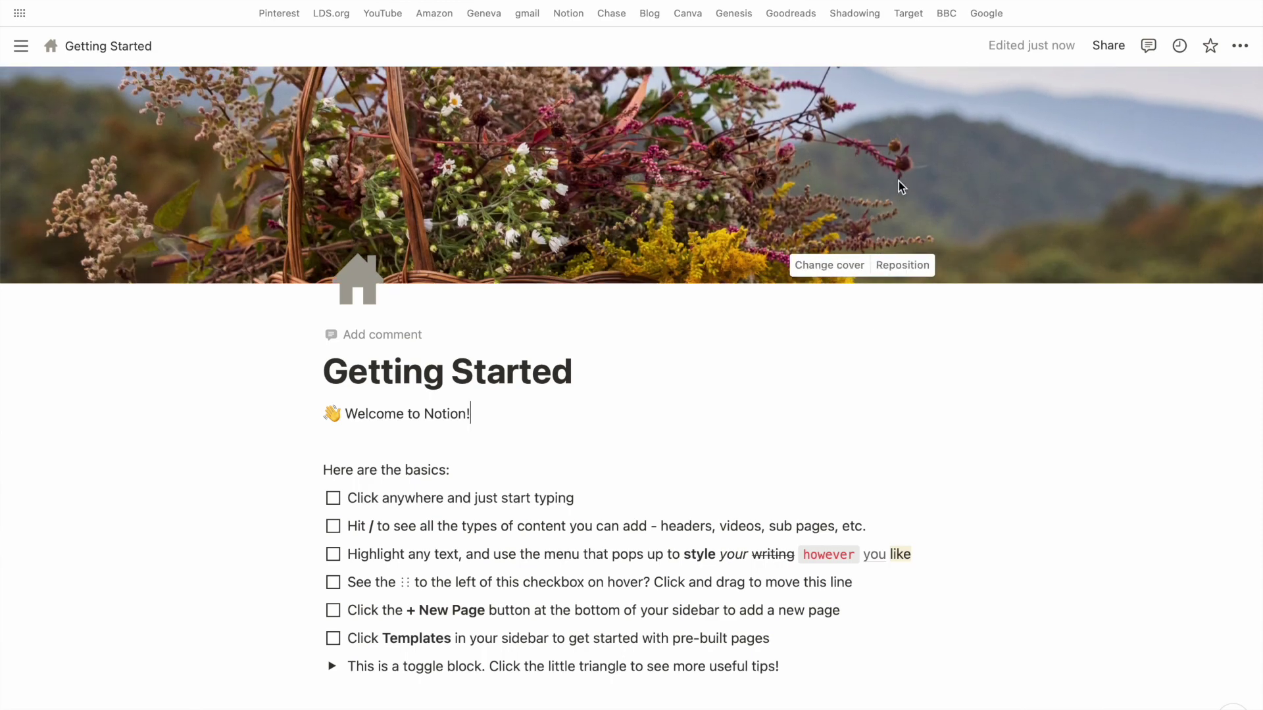
pyautogui.click(820, 355)
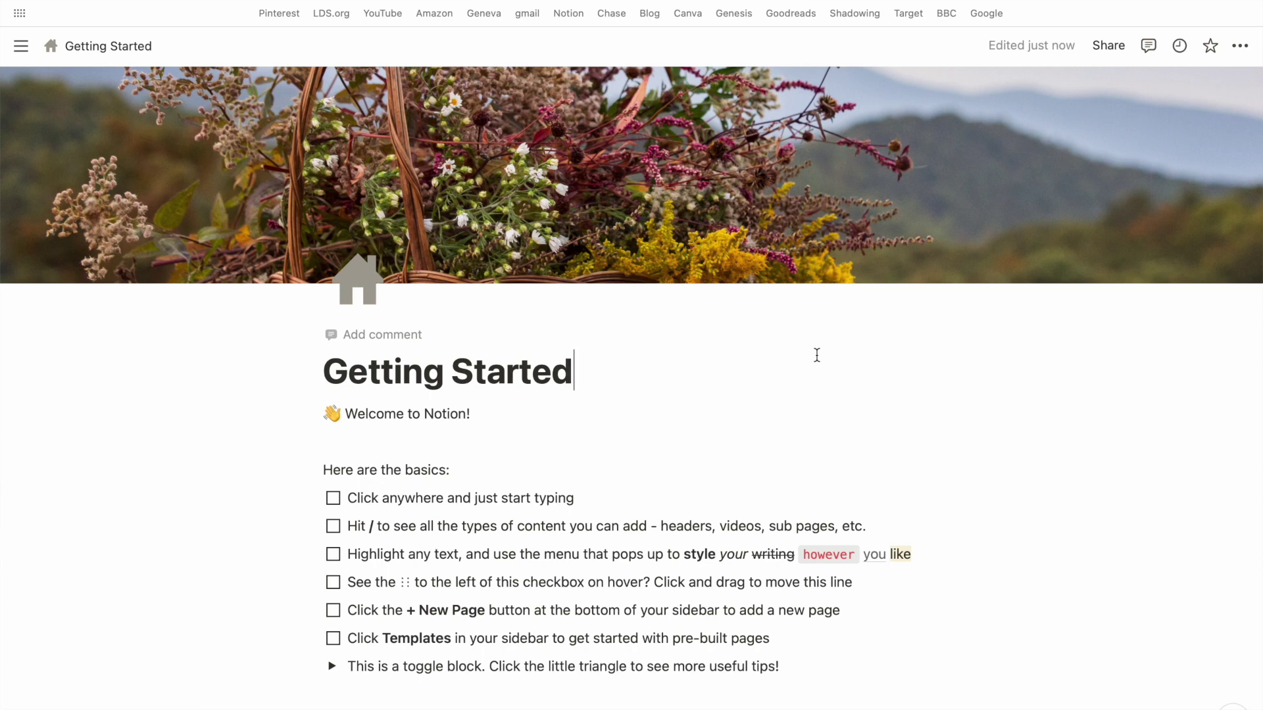
pyautogui.scroll(-3, 817, 356)
pyautogui.moveTo(938, 400); pyautogui.dragTo(254, 226)
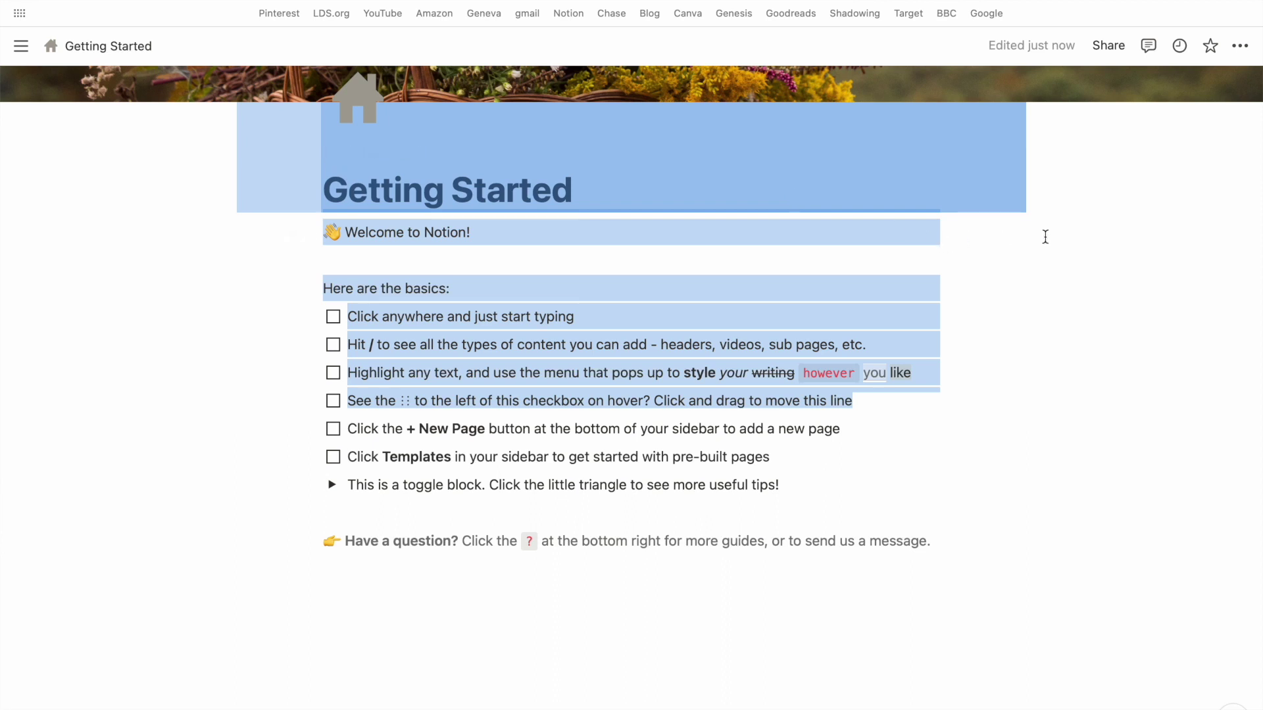
pyautogui.click(1198, 289)
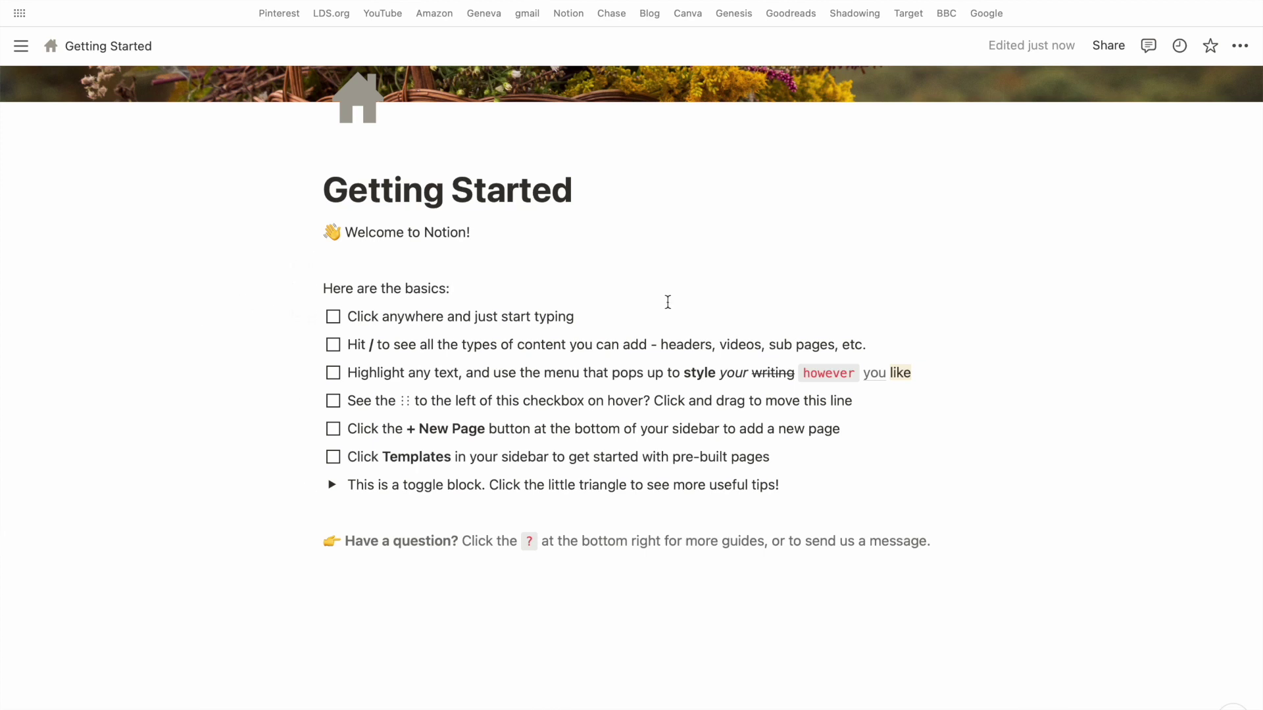
# Set the page's font style to Serif and turn on full width, leaving small text off
pyautogui.click(1247, 52)
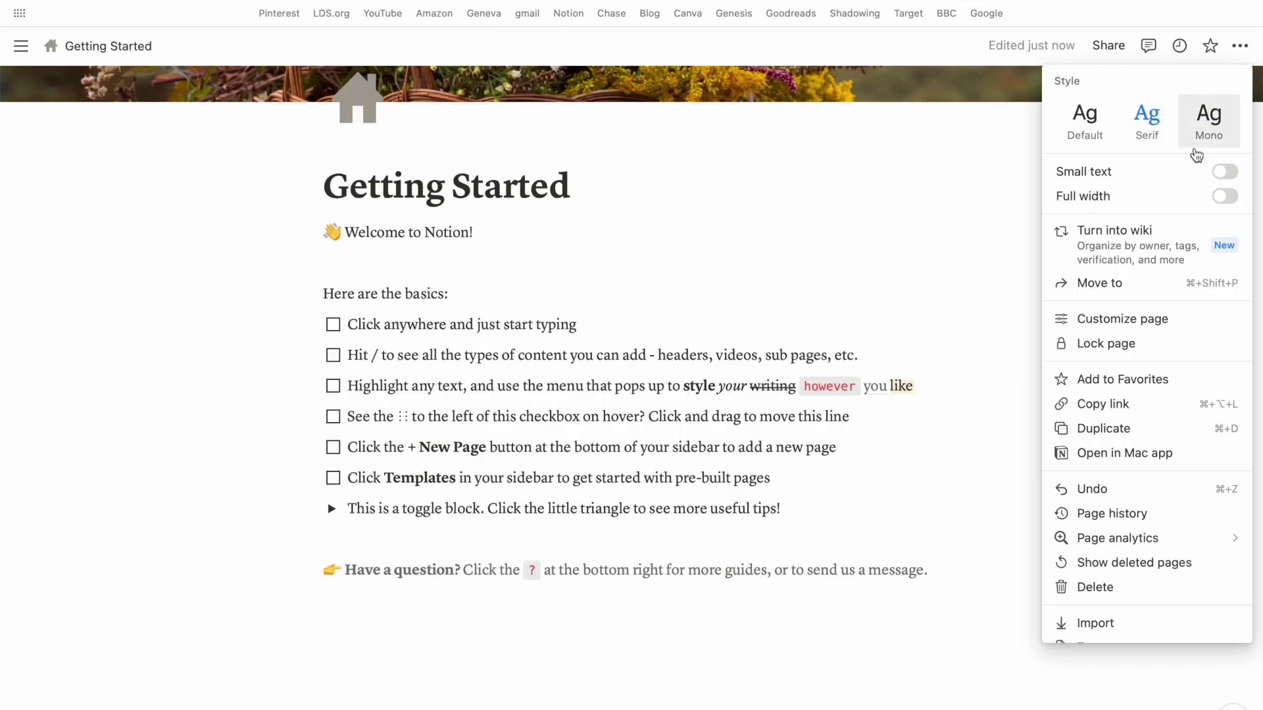
pyautogui.click(1222, 175)
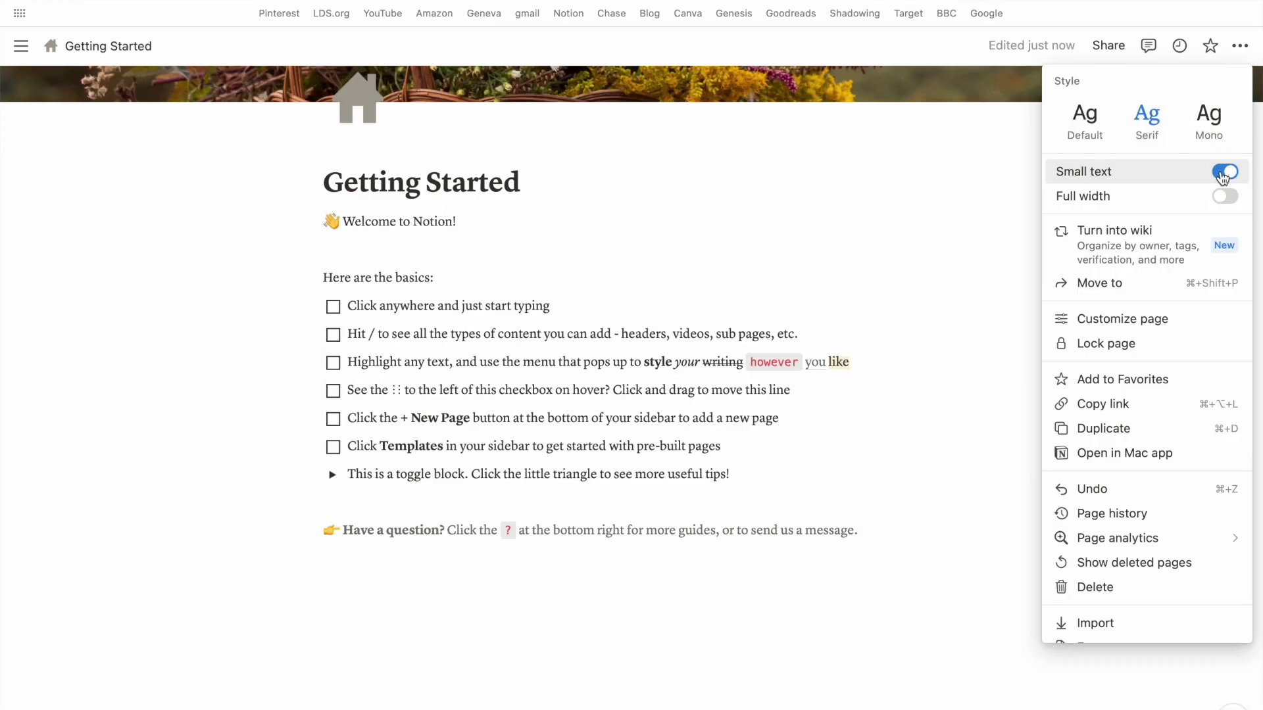
pyautogui.click(1221, 175)
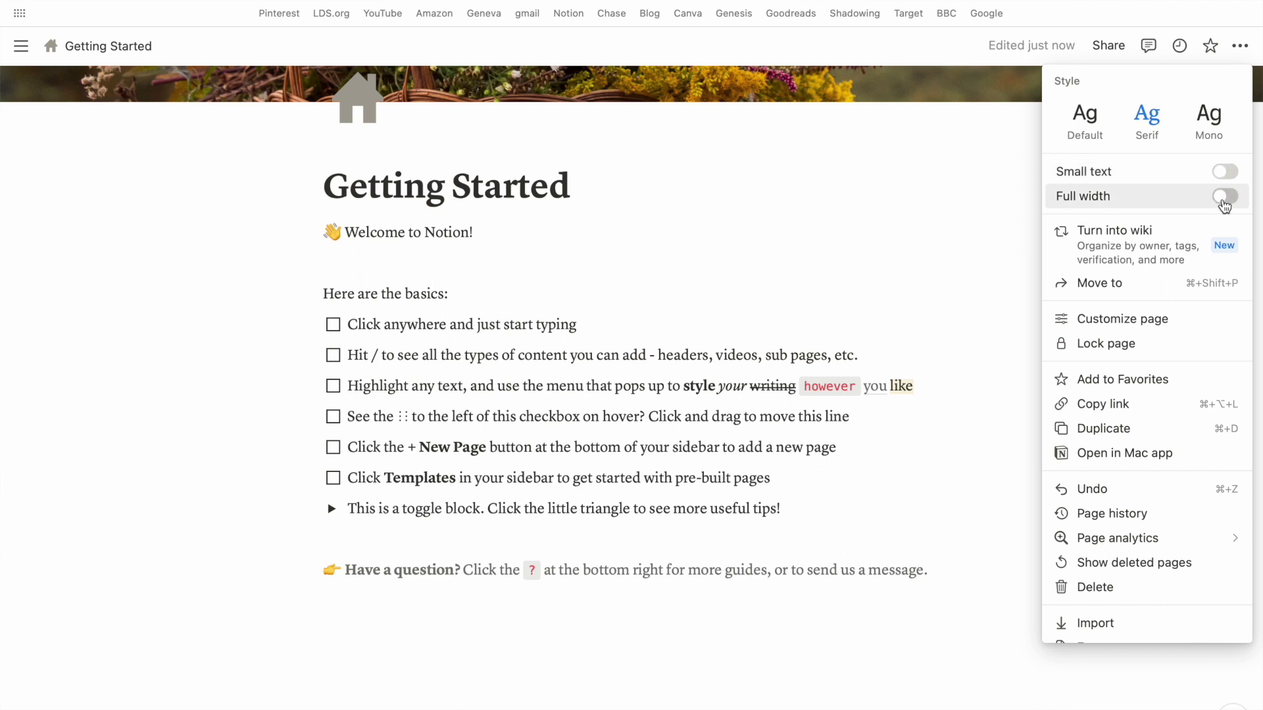
pyautogui.click(1224, 198)
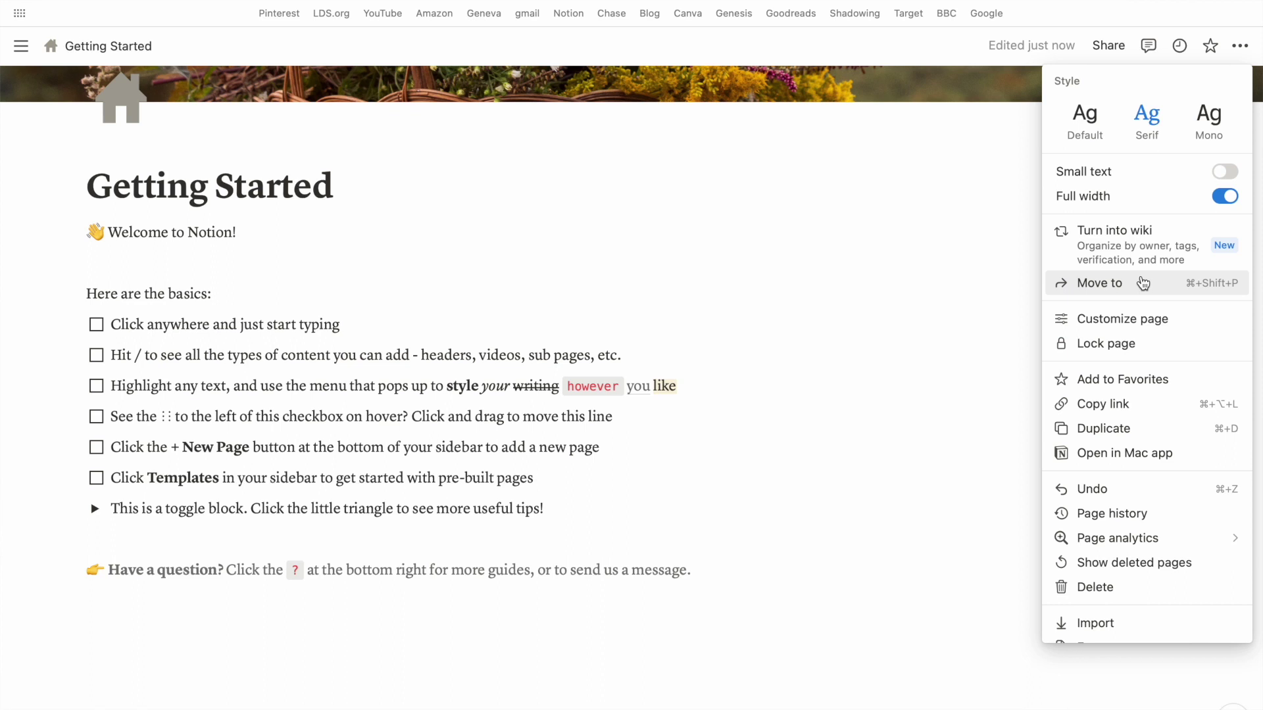
# Examine the page's view customization settings, version history, analytics options and available connections
pyautogui.click(1138, 319)
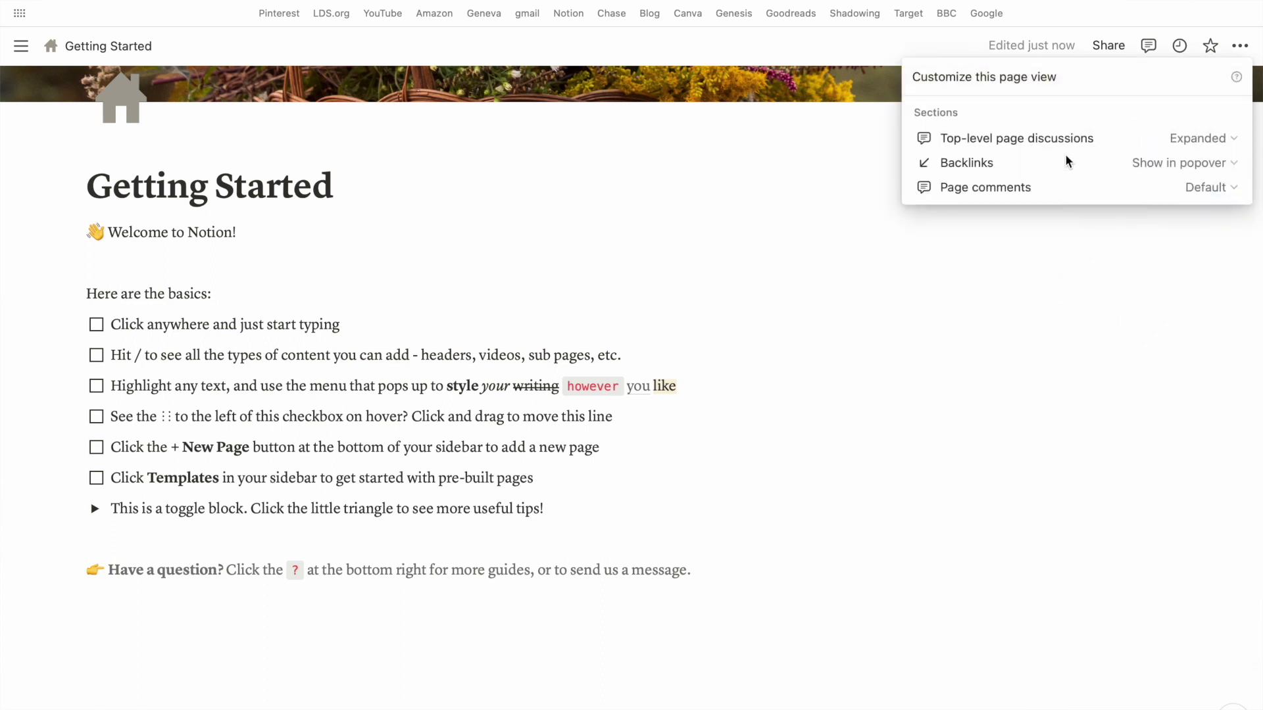
pyautogui.press('Escape')
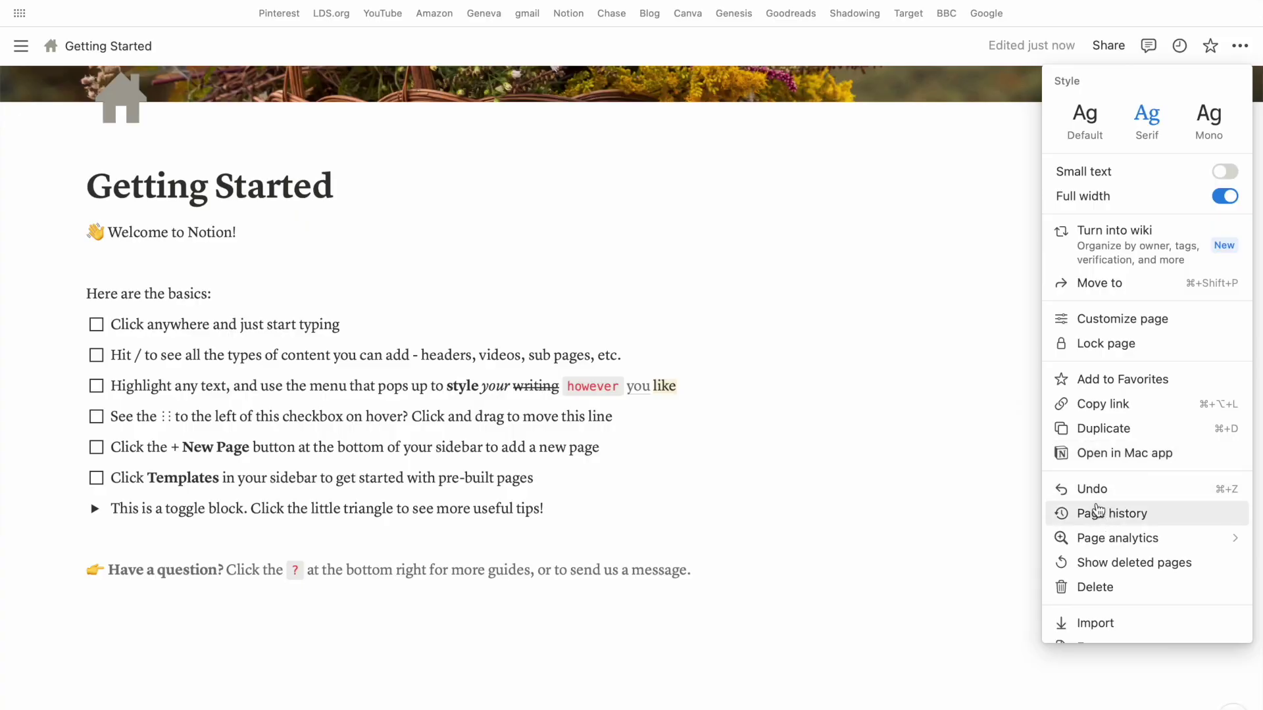
pyautogui.click(1113, 523)
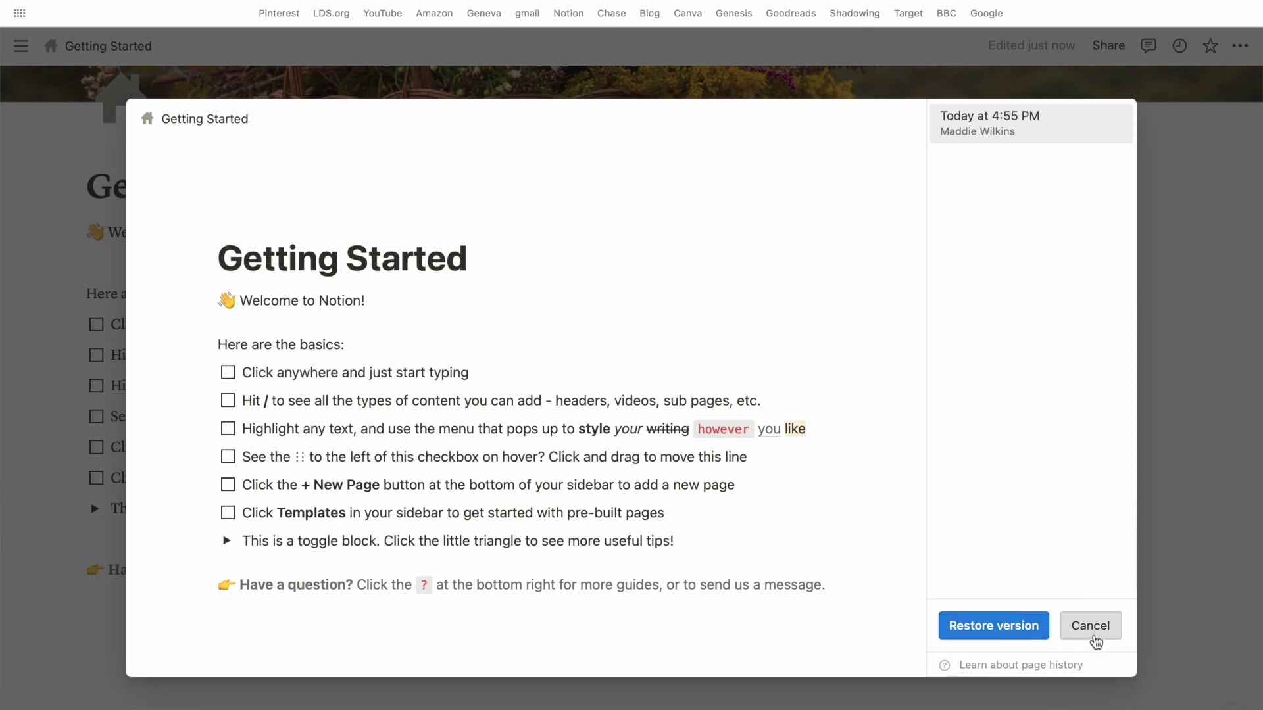
pyautogui.click(1091, 626)
pyautogui.moveTo(1119, 548)
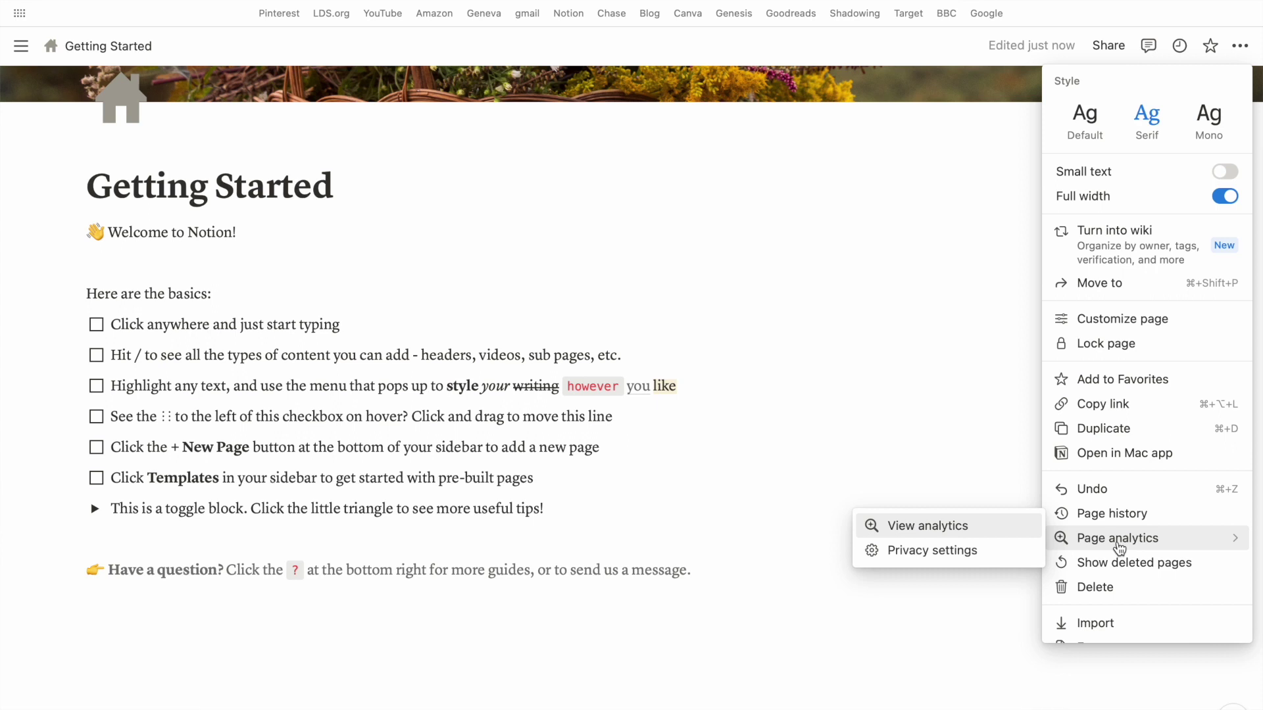
pyautogui.scroll(-3, 1181, 556)
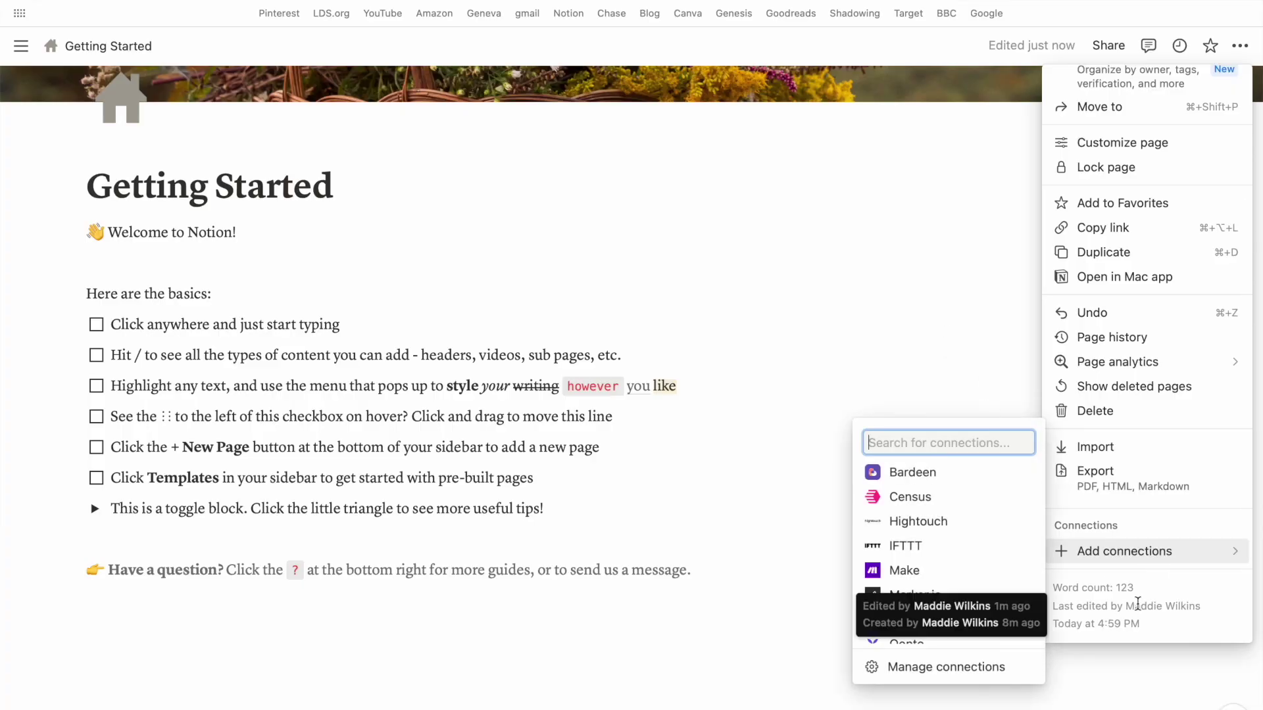
# Close the page options, delete all the starter text below the Getting Started title, and keep it as an empty page
pyautogui.click(908, 354)
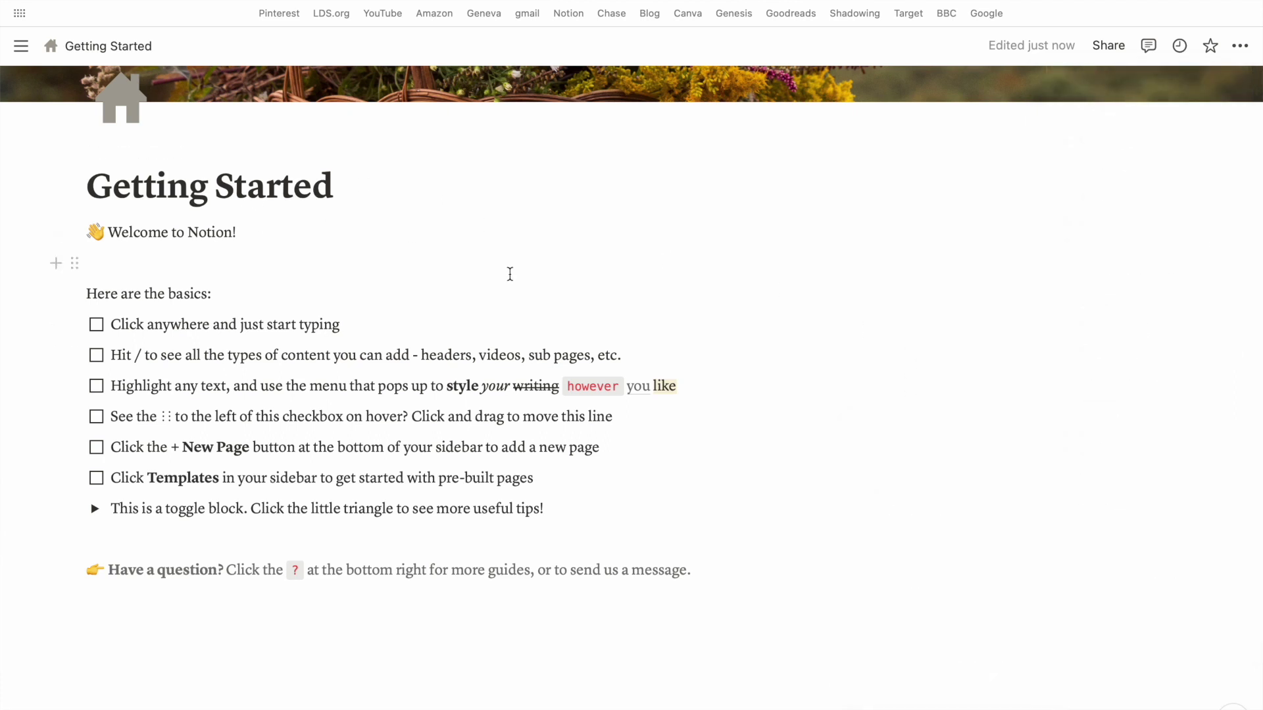
pyautogui.moveTo(746, 601); pyautogui.dragTo(84, 235)
pyautogui.press('BackSpace')
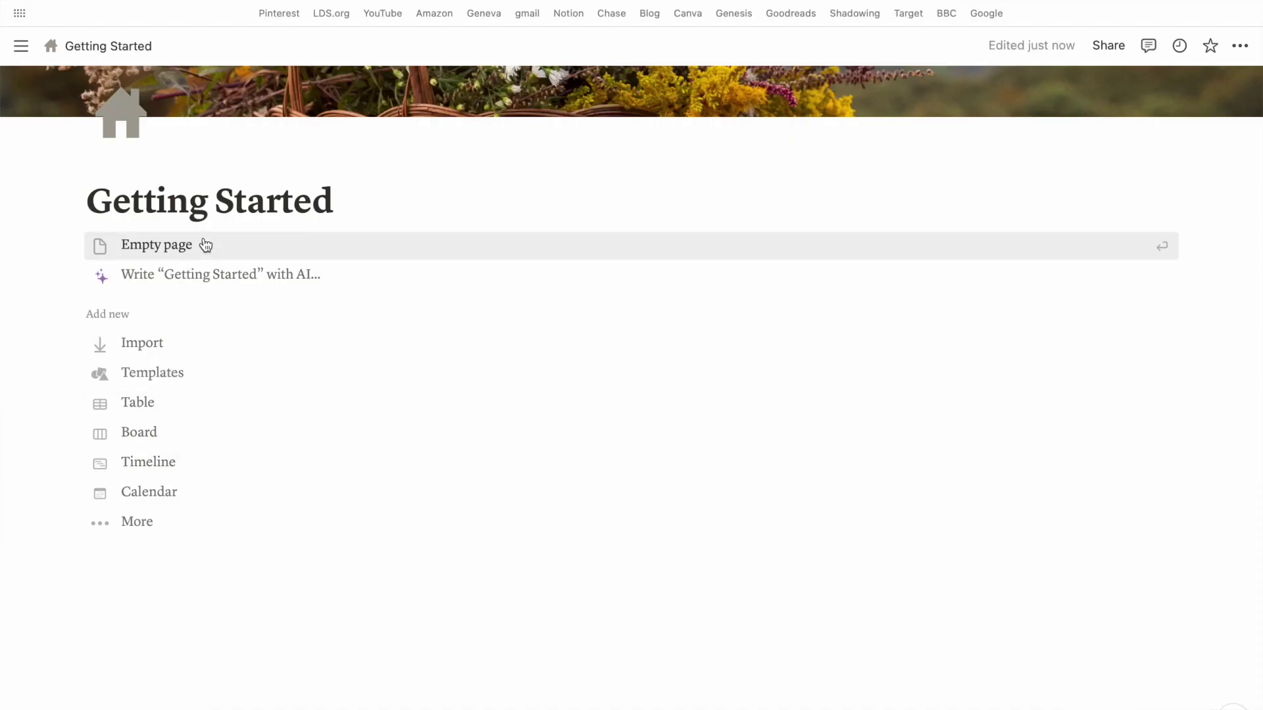
pyautogui.click(203, 246)
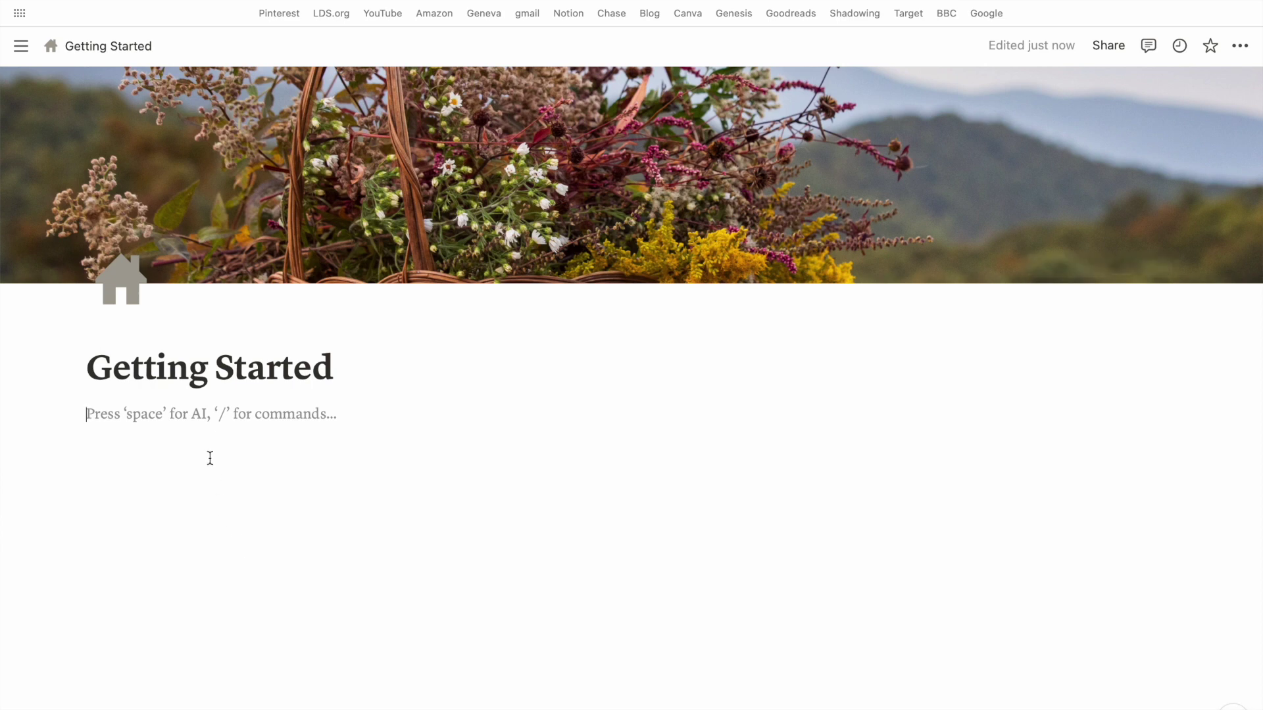
# Insert a toggle list block titled "Main idea" under the page title and expand it
pyautogui.write('/')
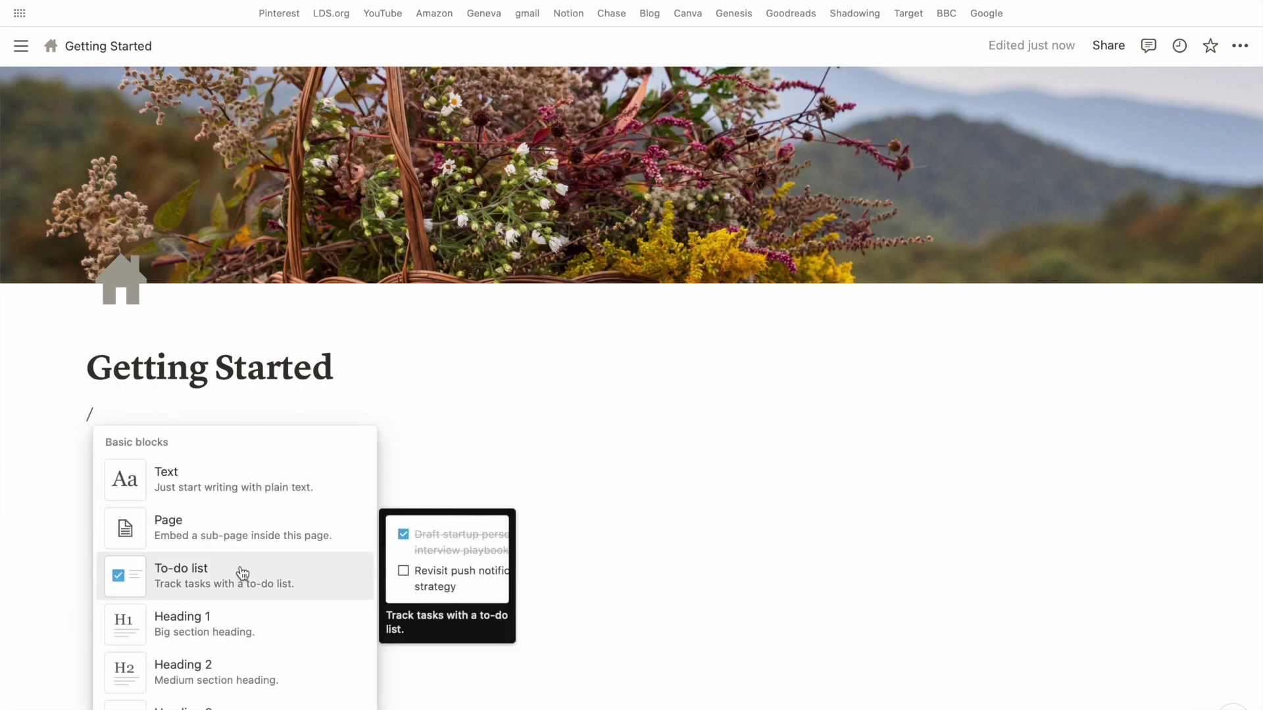
pyautogui.scroll(-2, 243, 573)
pyautogui.scroll(1, 242, 573)
pyautogui.scroll(1, 242, 574)
pyautogui.scroll(-4, 245, 631)
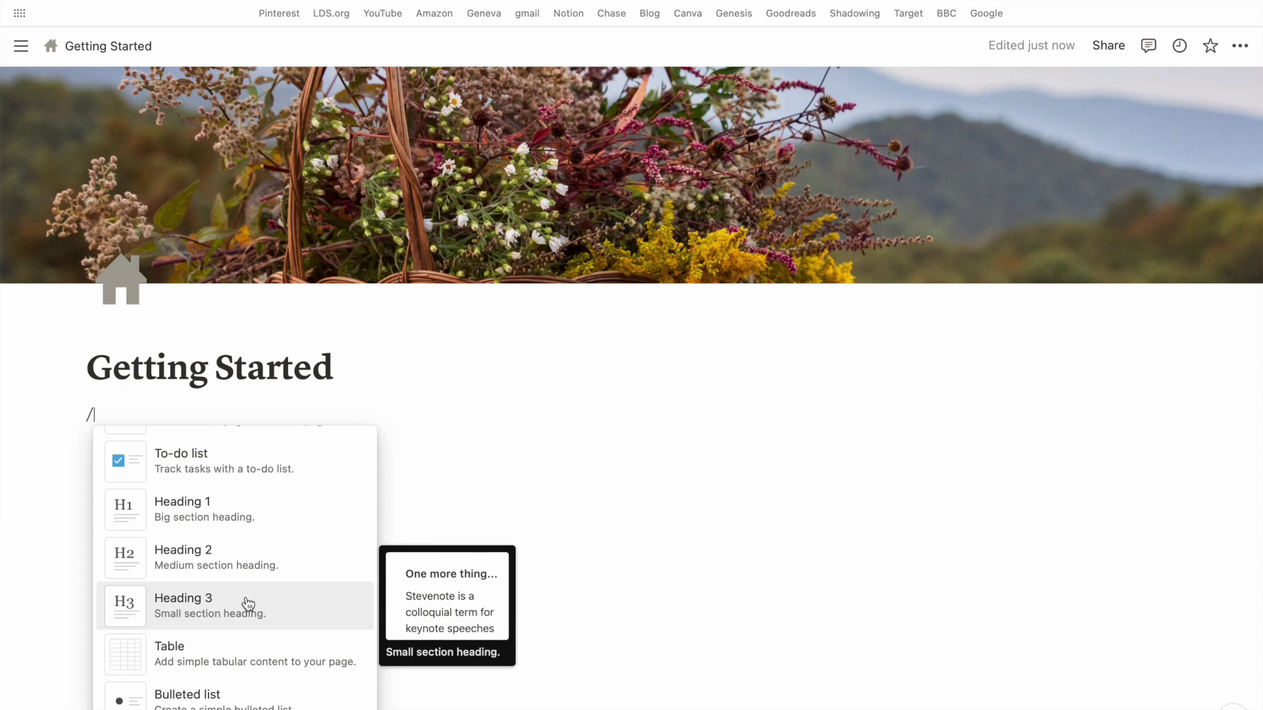
pyautogui.scroll(-3, 254, 596)
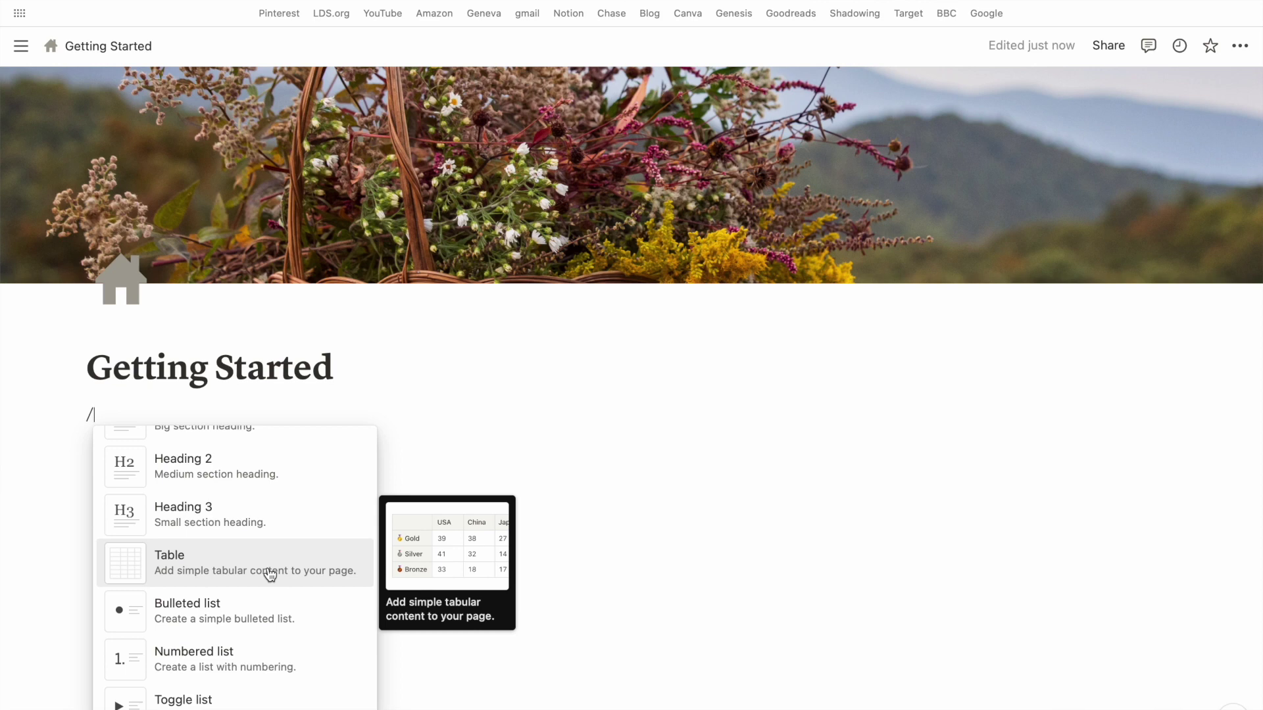
pyautogui.scroll(-2, 269, 575)
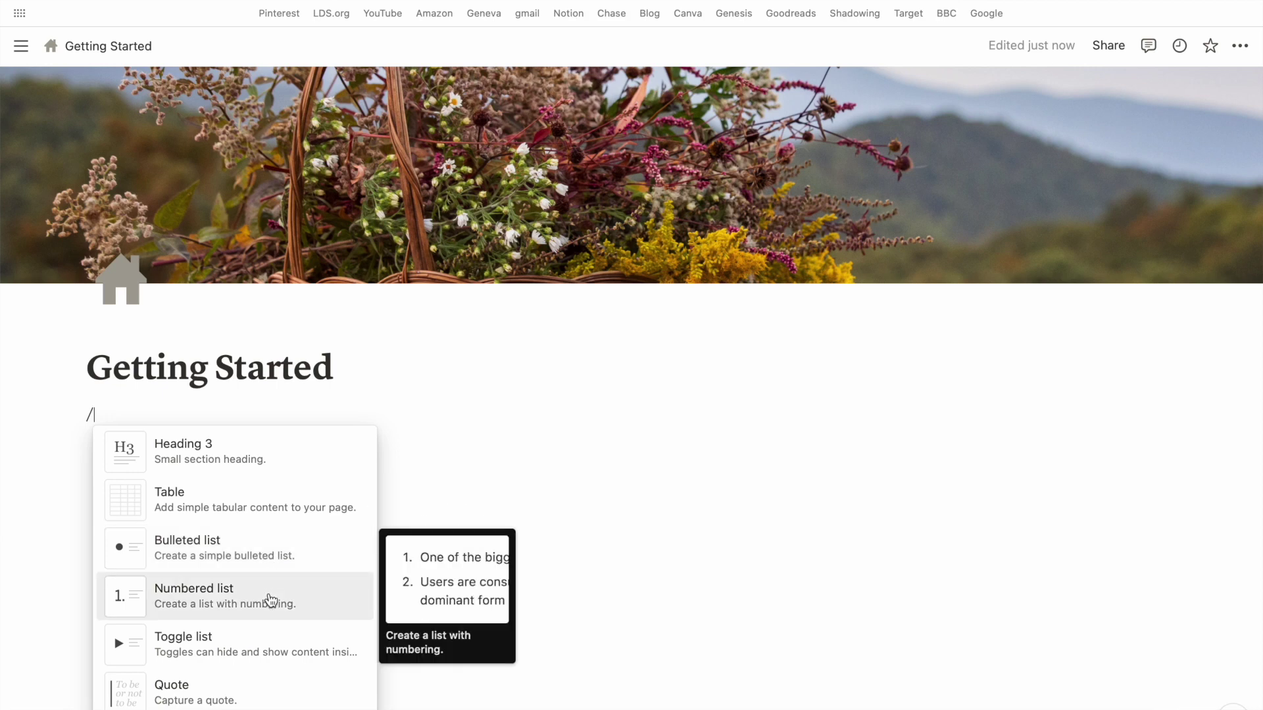
pyautogui.click(238, 658)
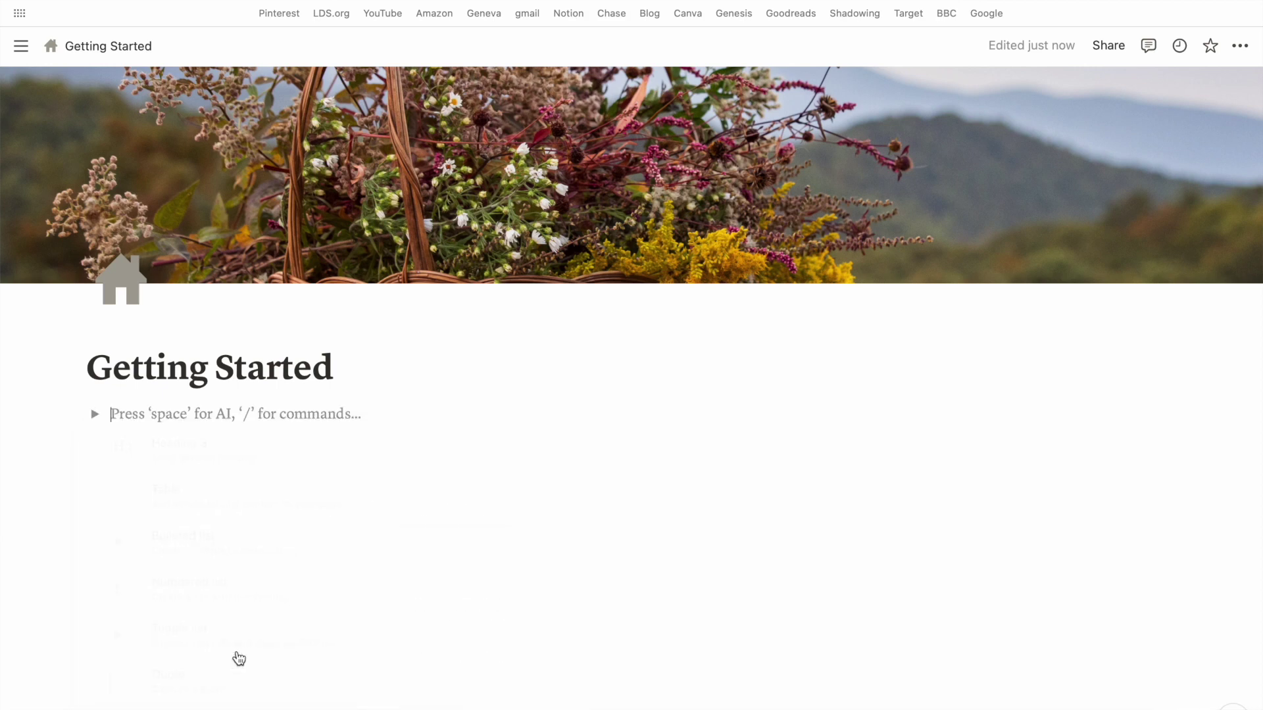
pyautogui.write('Main')
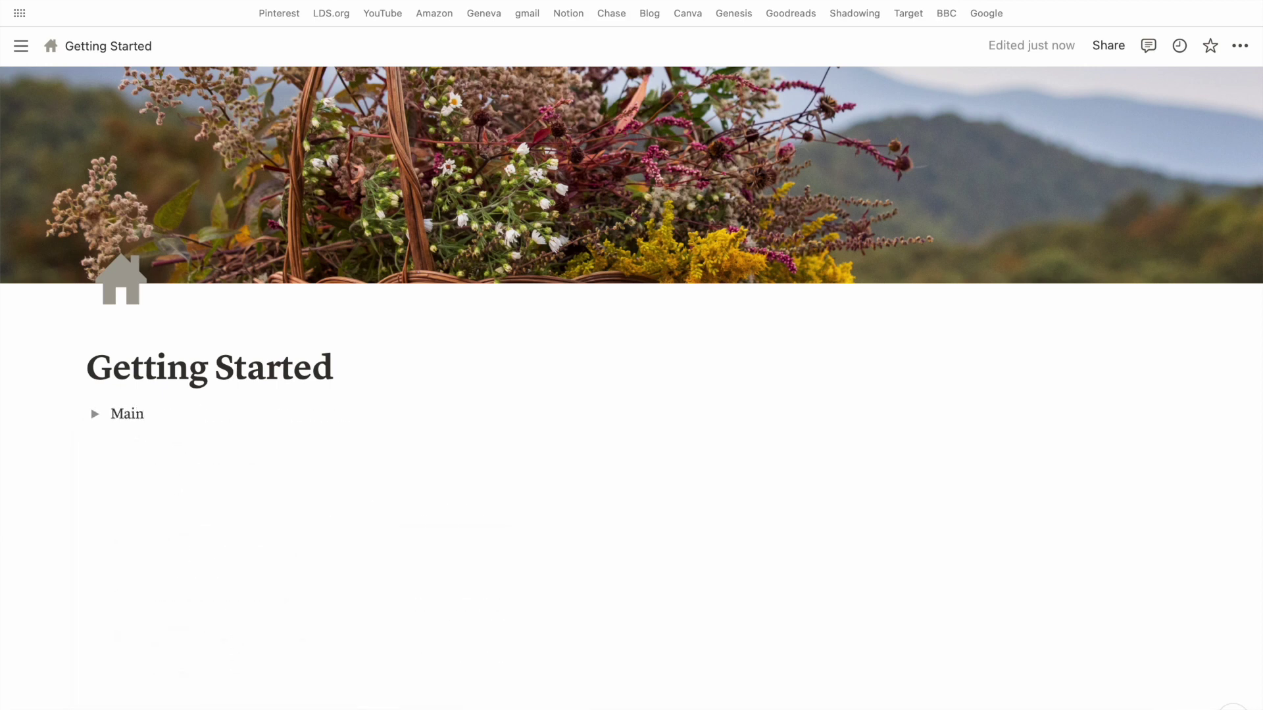
pyautogui.write(' idea')
pyautogui.click(94, 415)
# Fill the "Main idea" toggle with three bullets: "point 1", "point 2" and "point 3"
pyautogui.click(160, 446)
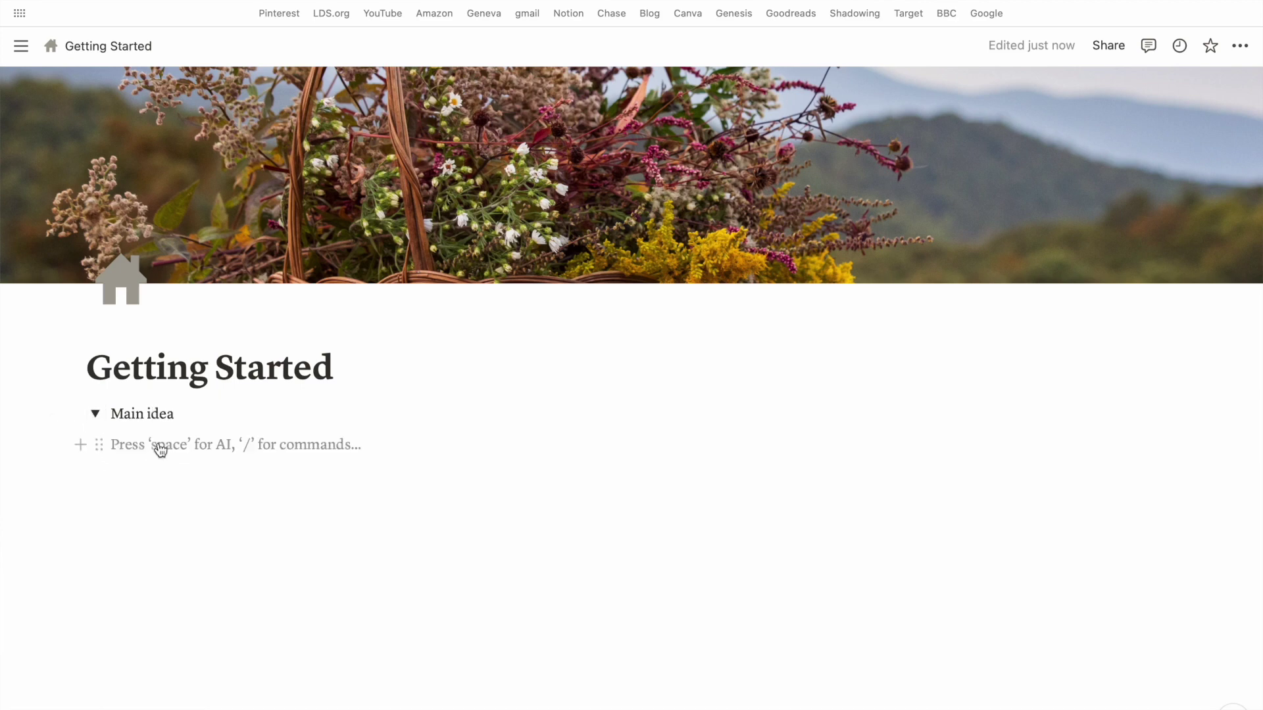
pyautogui.write('- ')
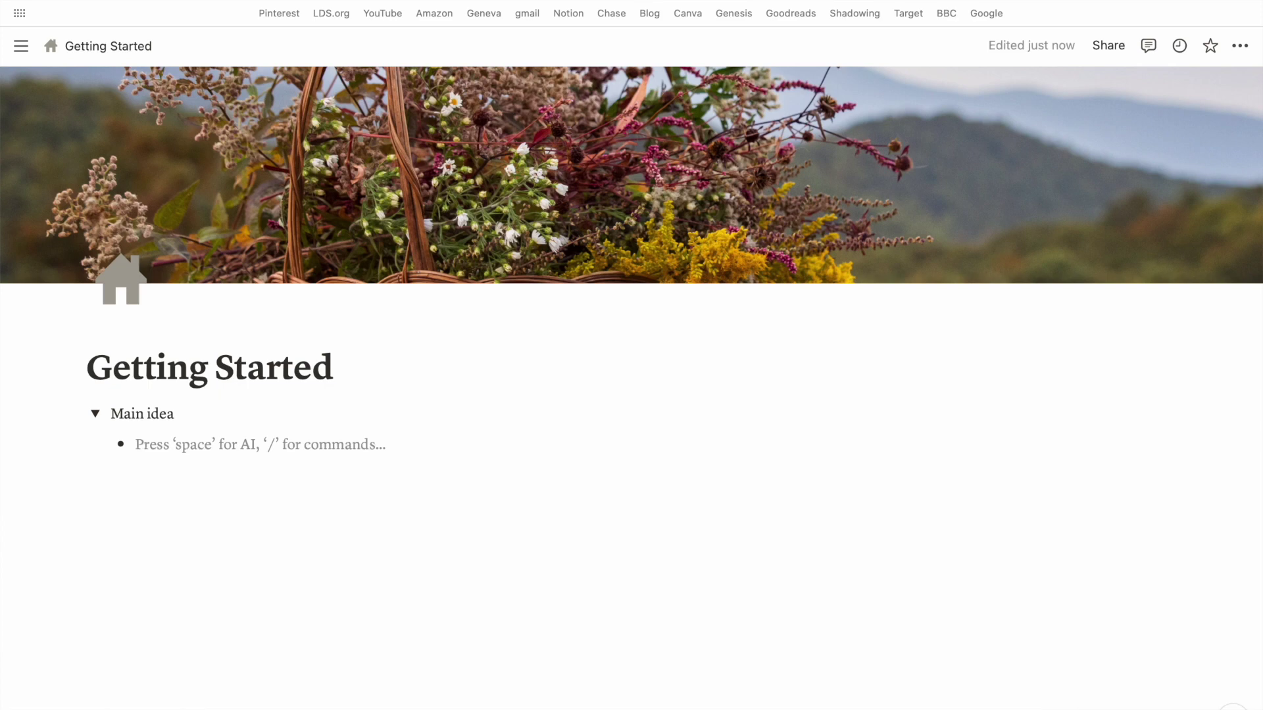
pyautogui.write('point 1')
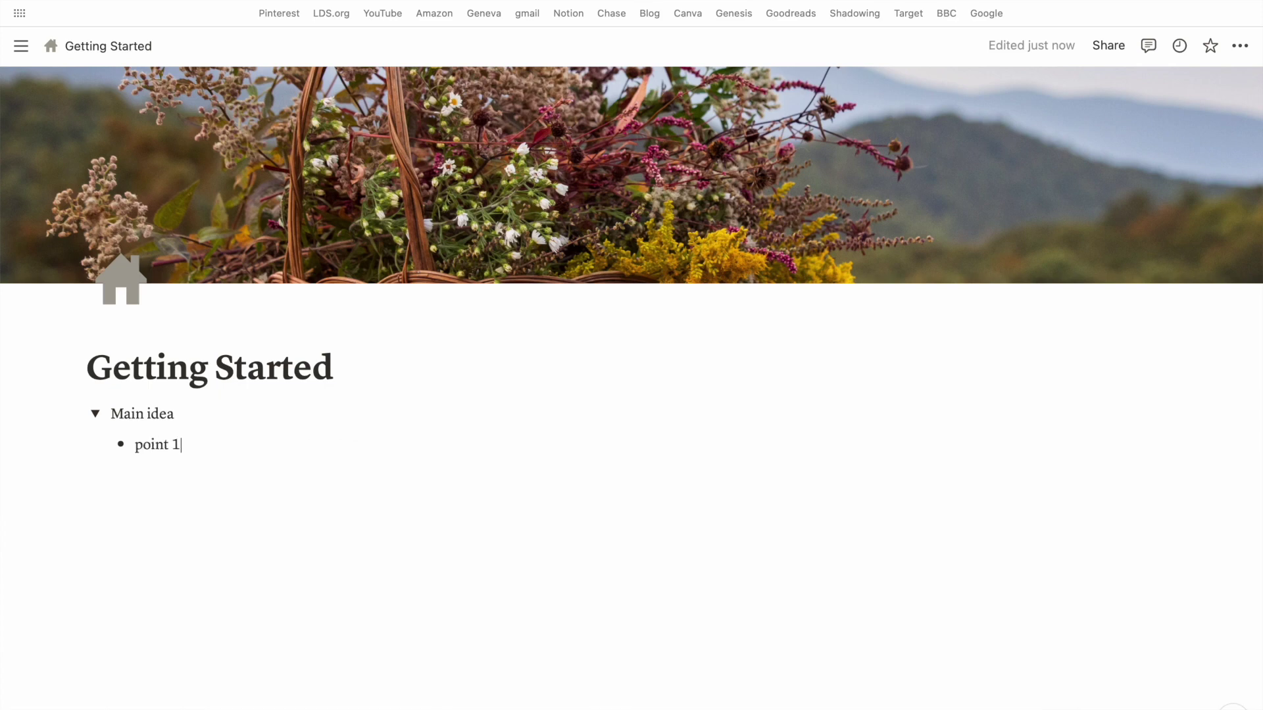
pyautogui.press('Return')
pyautogui.write('point 2')
pyautogui.press('Return')
pyautogui.write('pio')
pyautogui.press('BackSpace')
pyautogui.press('BackSpace')
pyautogui.write('oints')
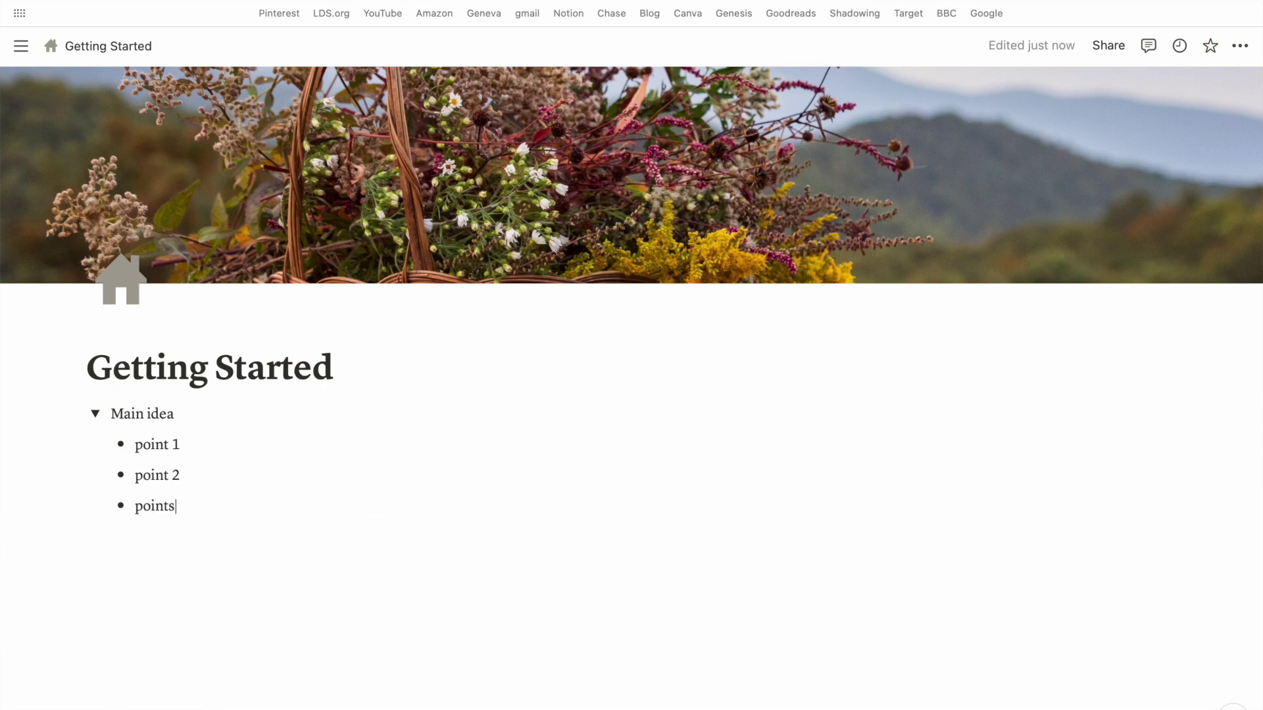
pyautogui.press('BackSpace')
pyautogui.write('3')
# Collapse the "Main idea" toggle and delete it from the page
pyautogui.click(96, 414)
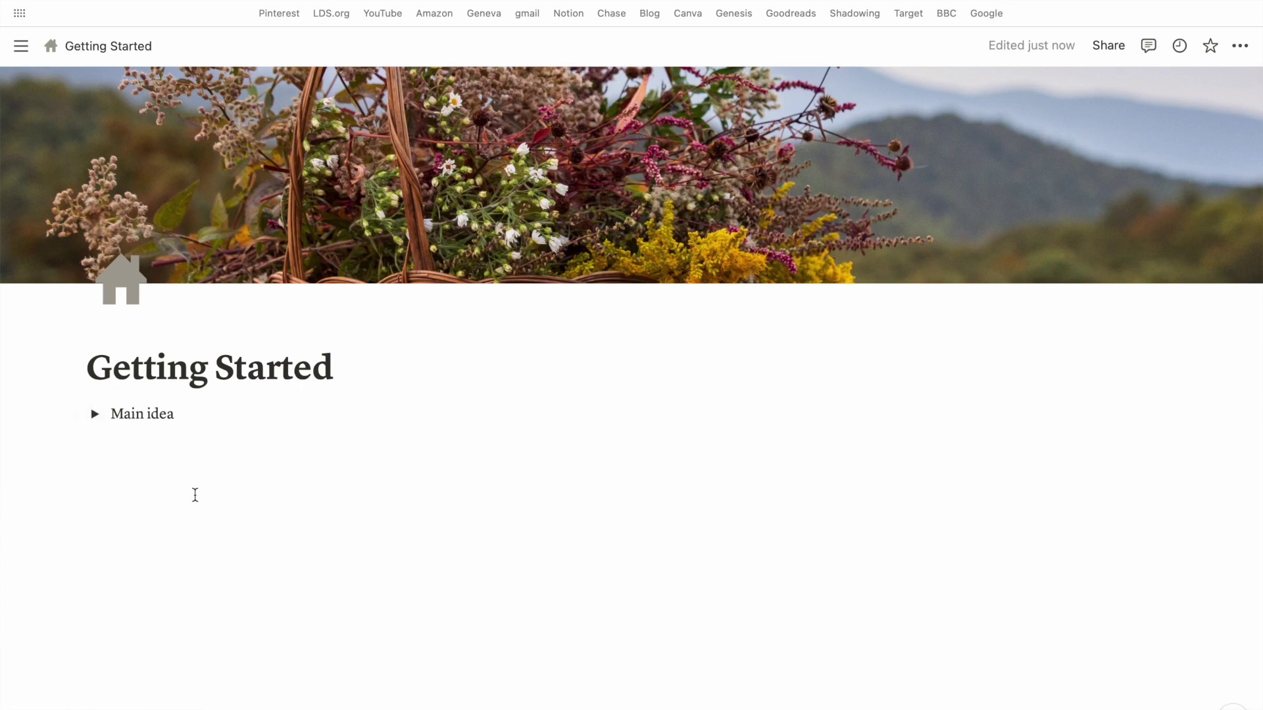
pyautogui.moveTo(200, 416); pyautogui.dragTo(117, 416)
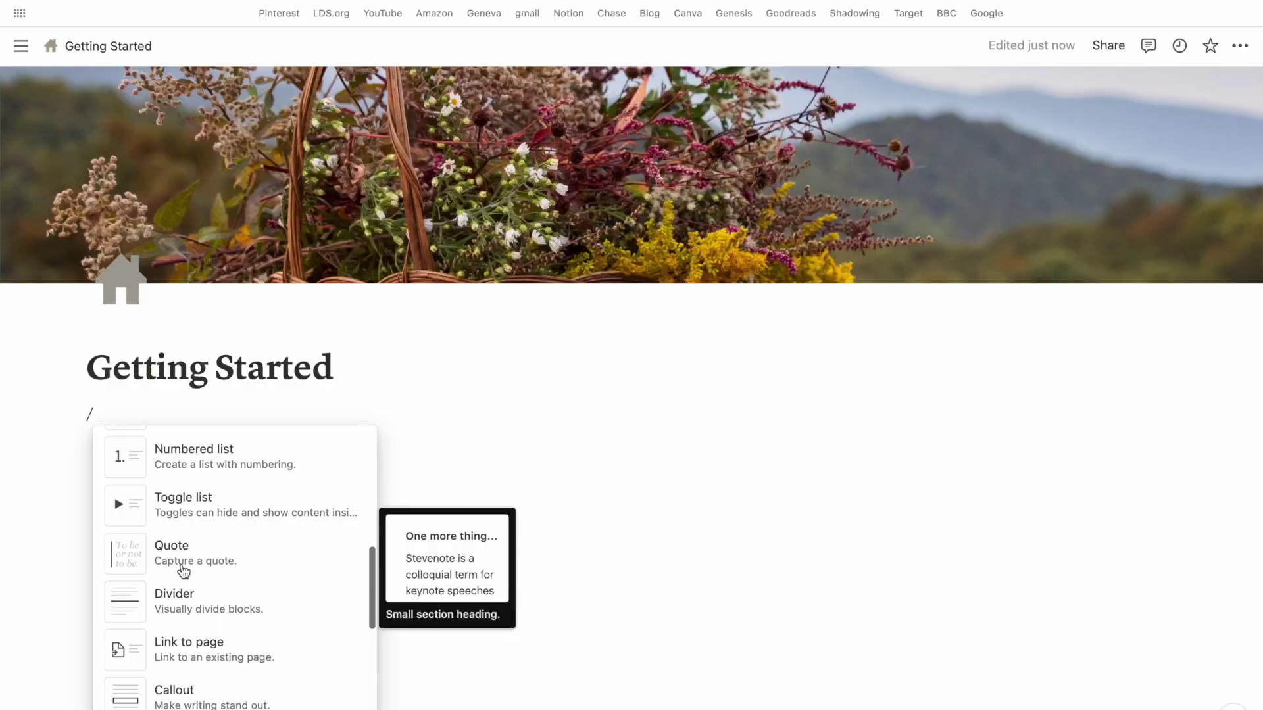
# Examine the available block types, from basic and media blocks through databases and AI blocks to advanced blocks
pyautogui.scroll(-1, 183, 571)
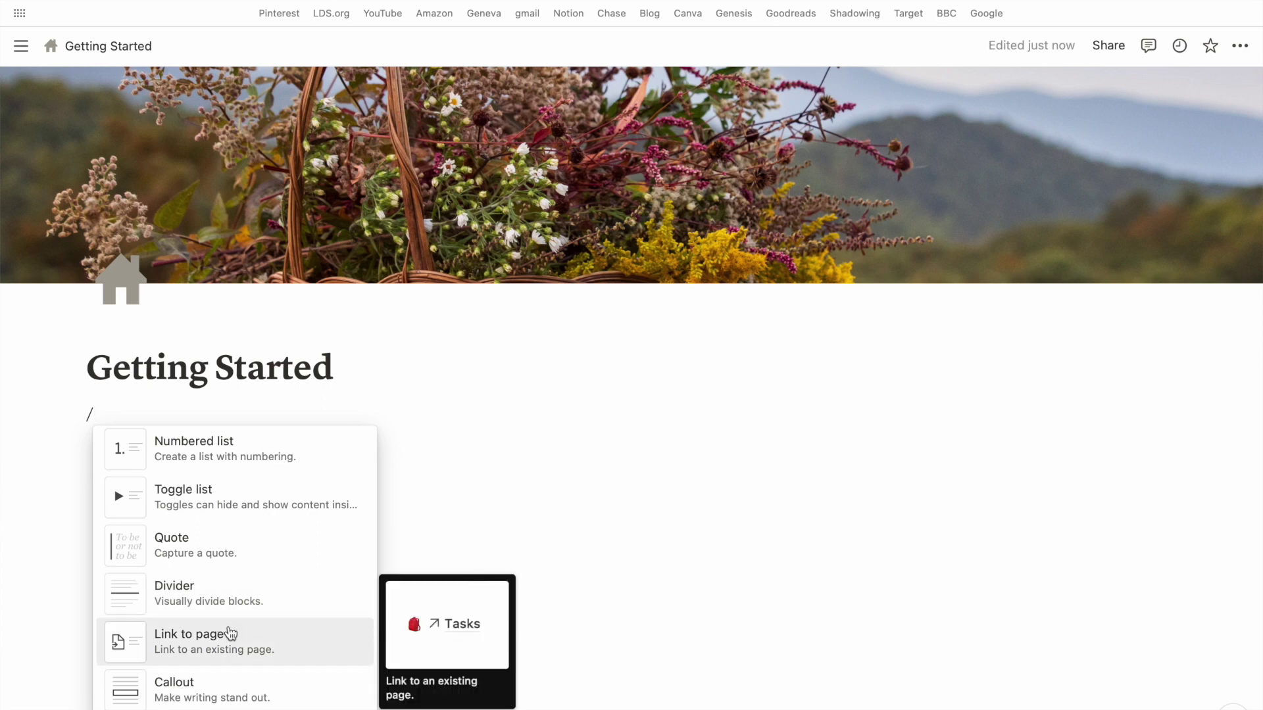
pyautogui.scroll(-2, 238, 592)
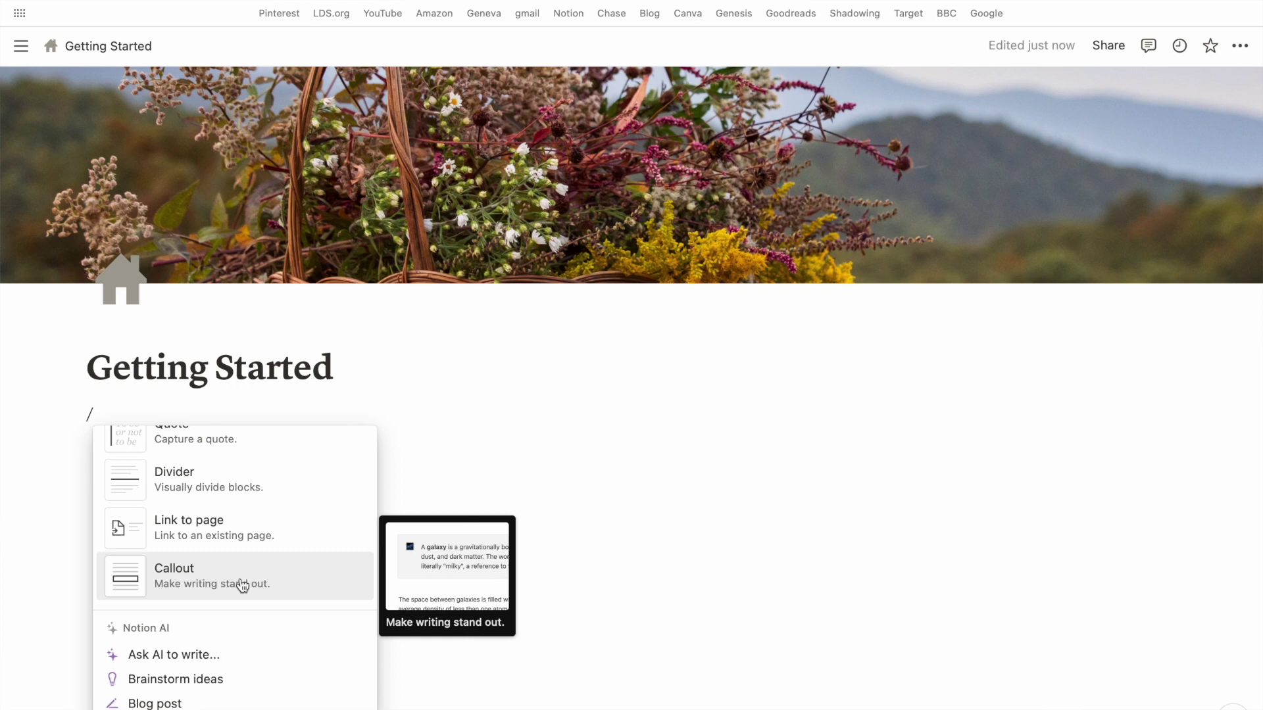
pyautogui.scroll(-4, 242, 585)
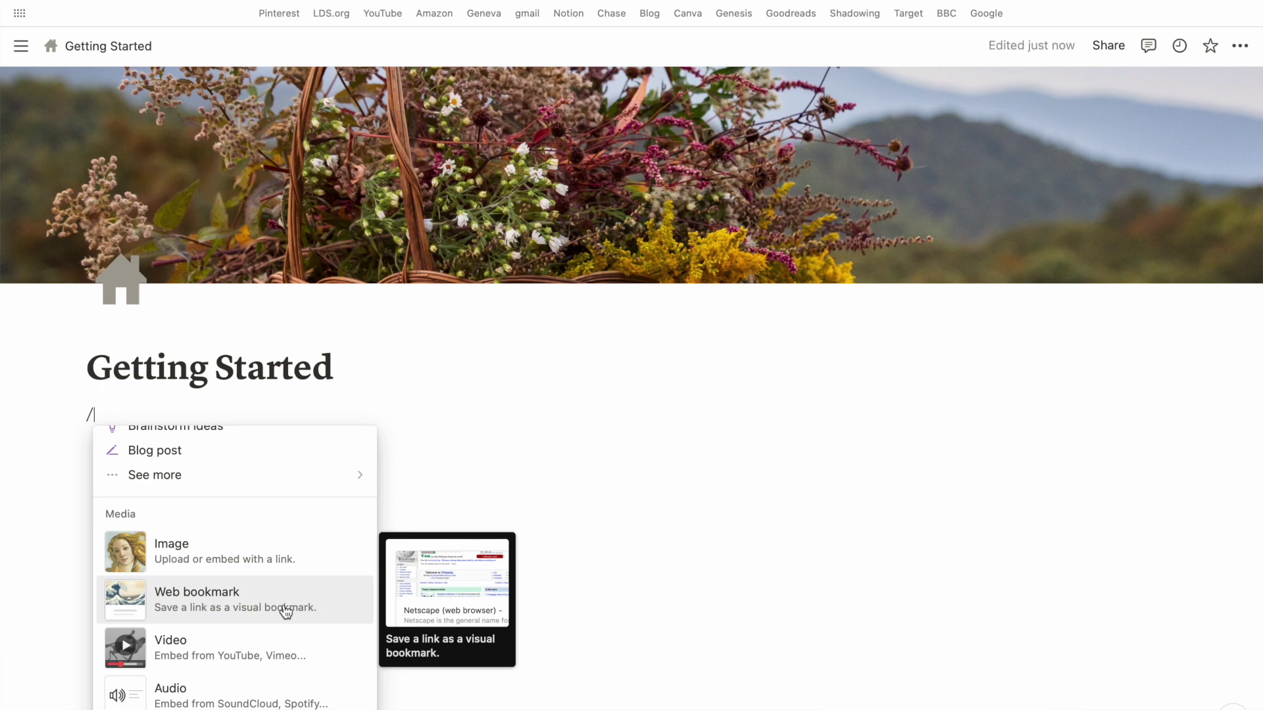
pyautogui.scroll(-2, 280, 602)
pyautogui.scroll(-1, 280, 662)
pyautogui.scroll(-2, 279, 663)
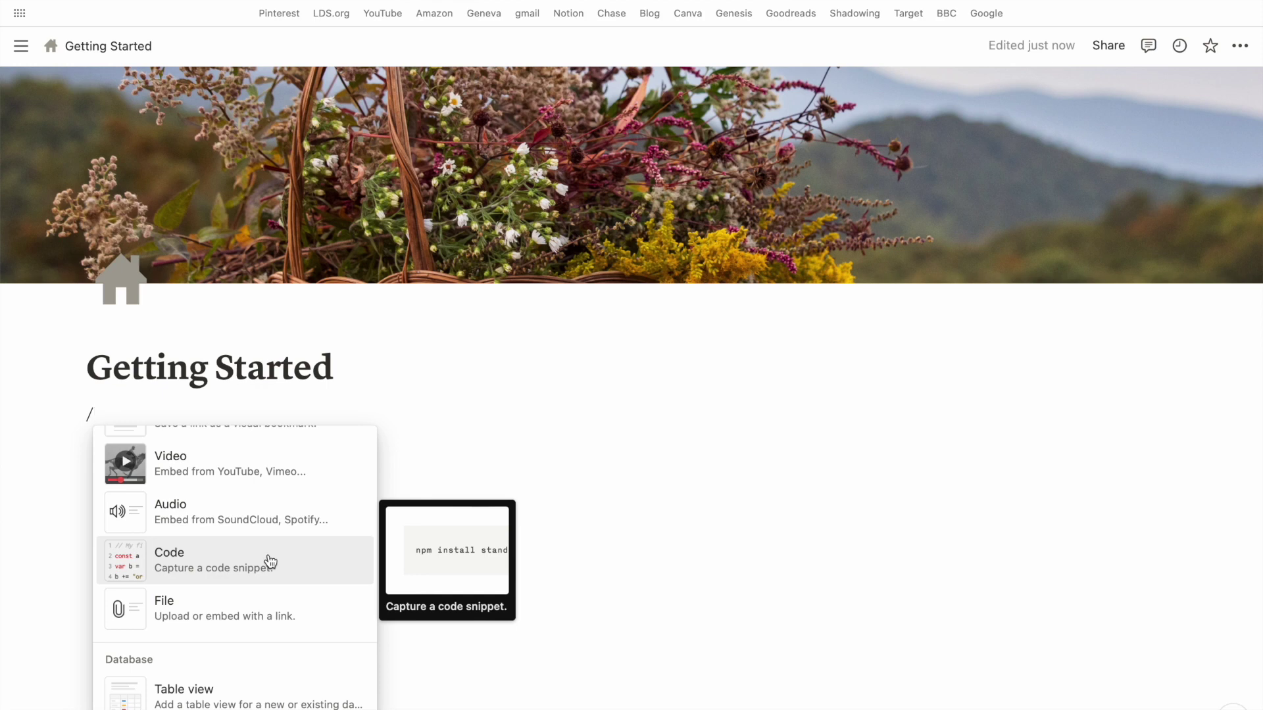
pyautogui.scroll(-2, 269, 633)
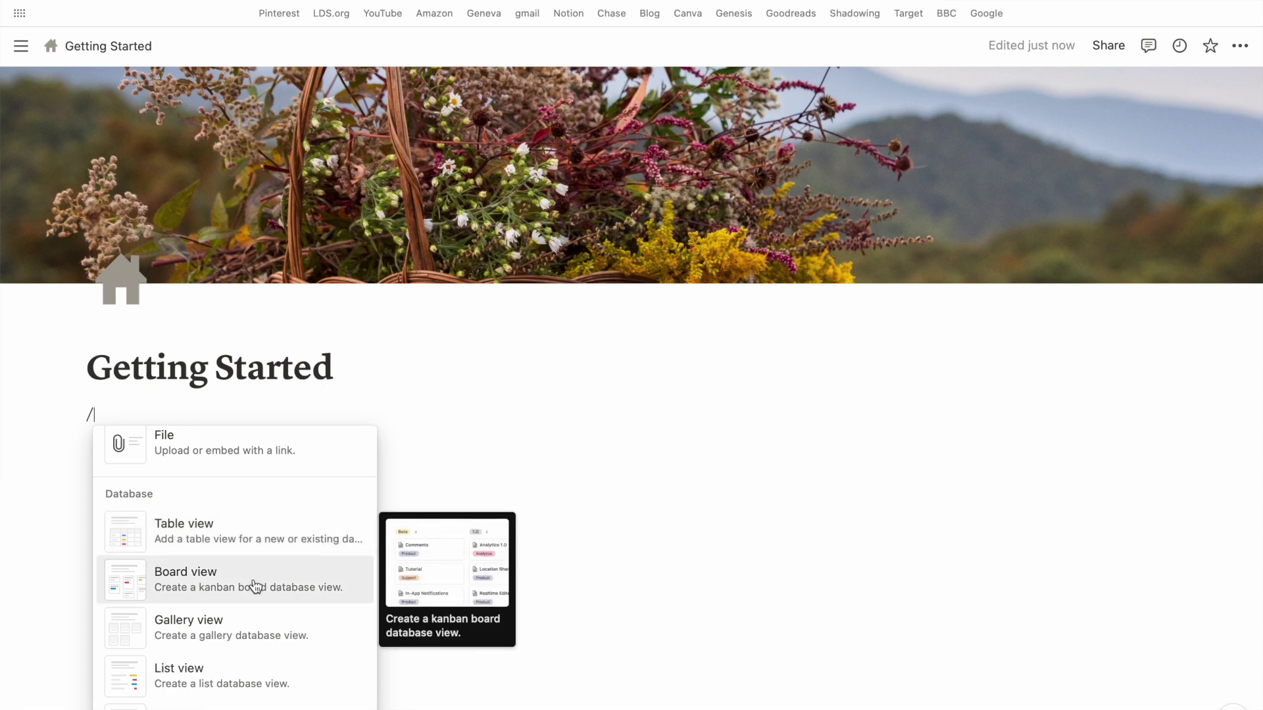
pyautogui.scroll(-3, 248, 626)
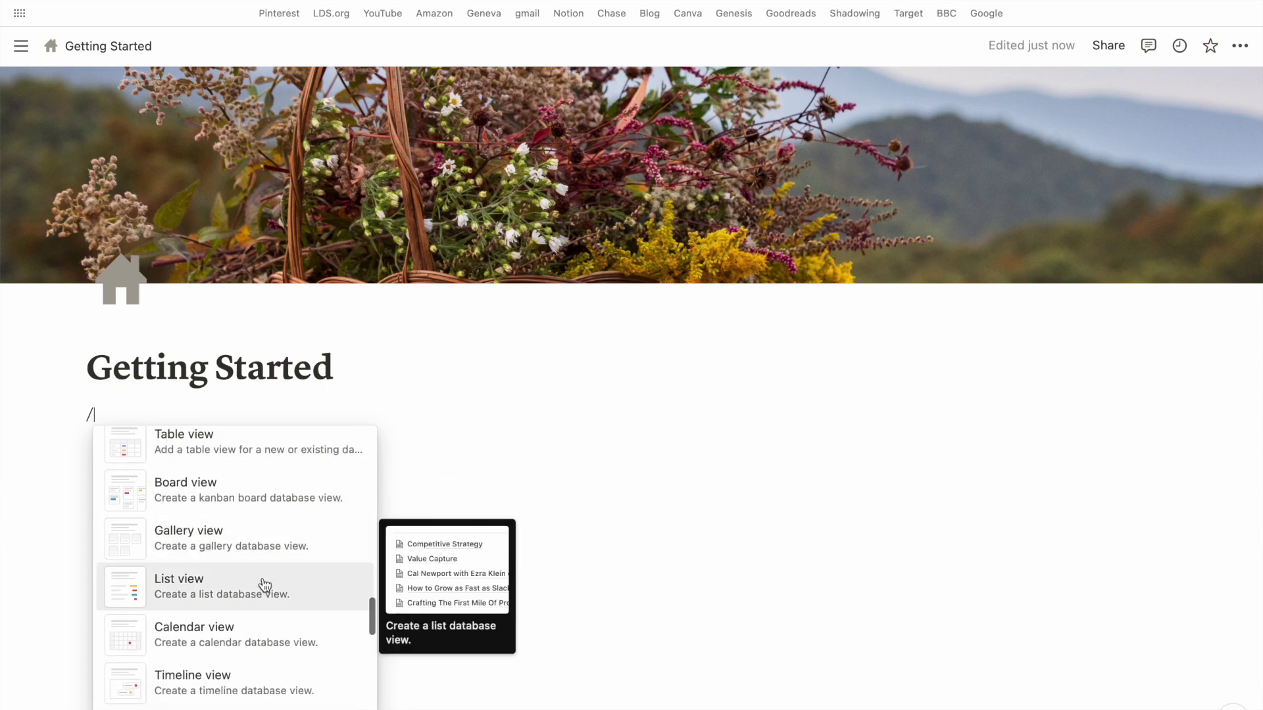
pyautogui.scroll(-2, 260, 641)
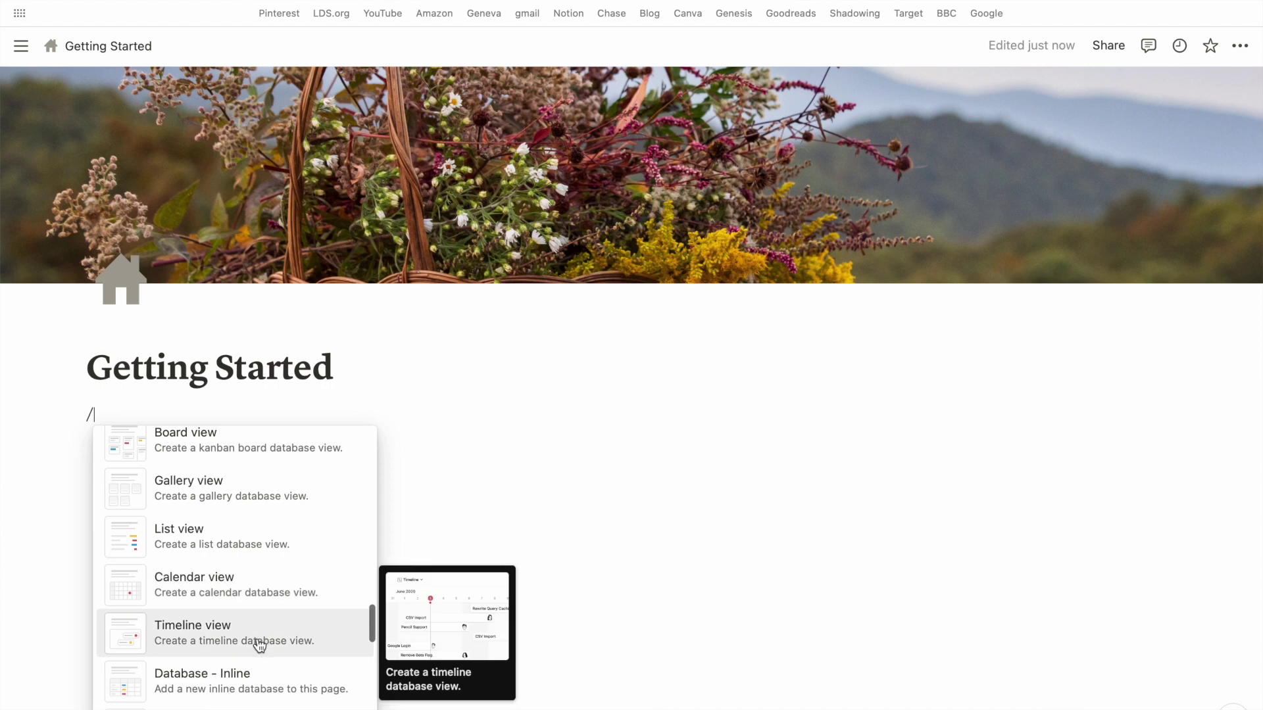
pyautogui.scroll(-3, 259, 645)
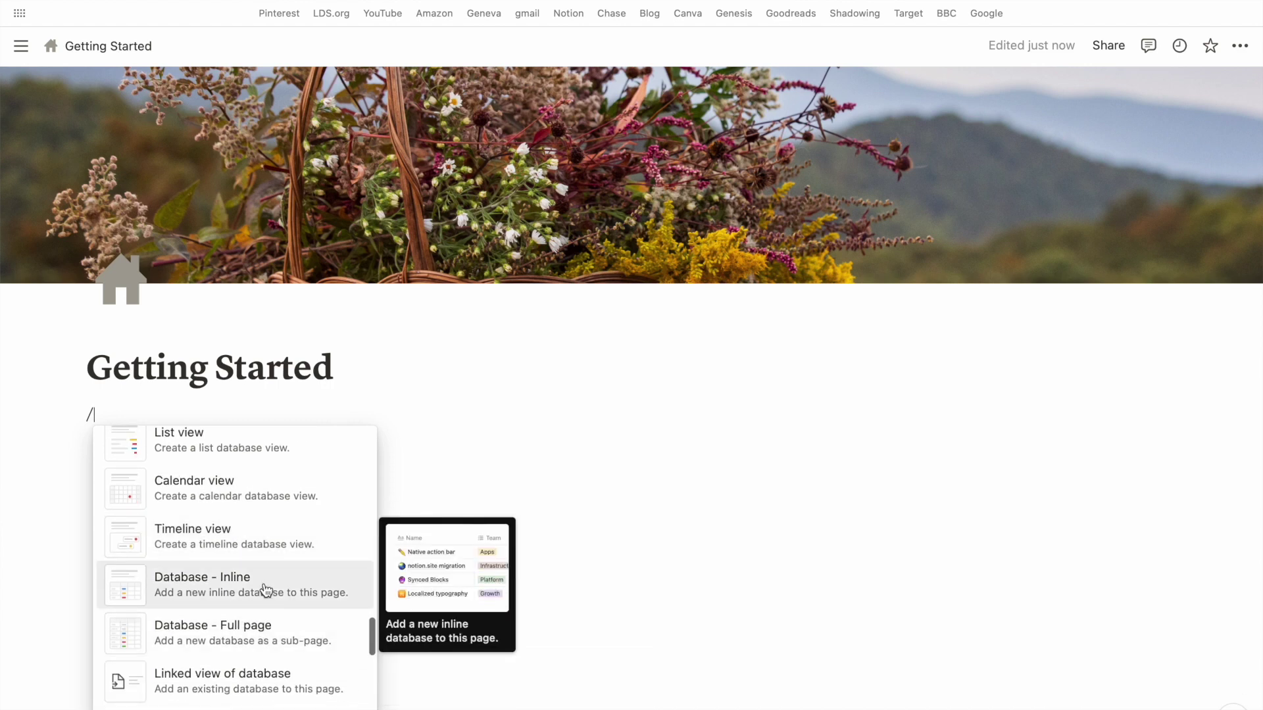
pyautogui.scroll(-7, 262, 642)
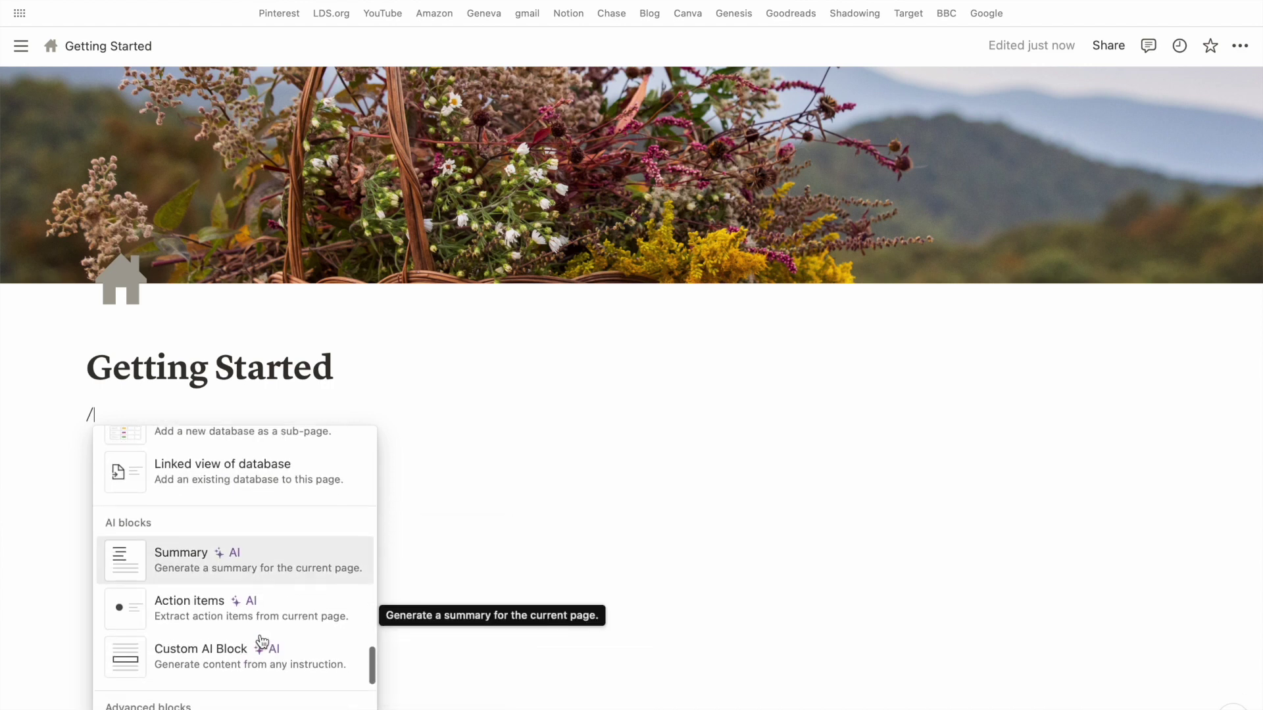
pyautogui.scroll(-2, 263, 643)
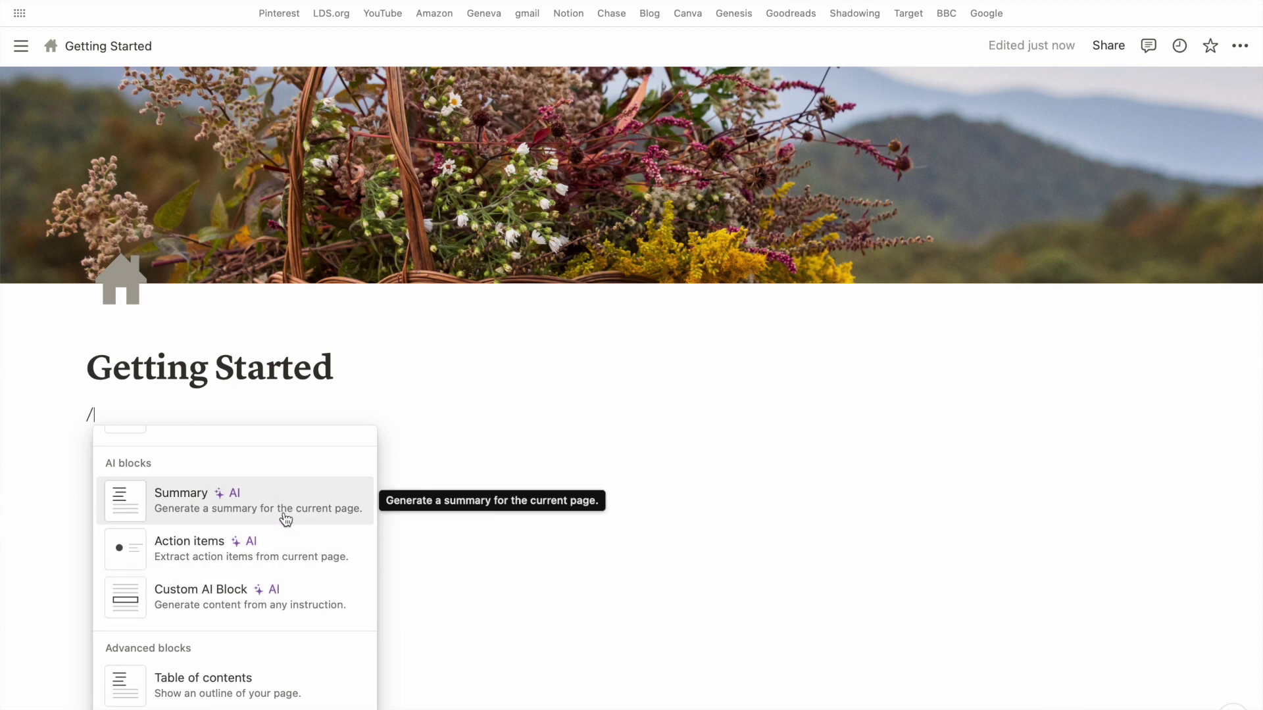
pyautogui.scroll(-5, 272, 546)
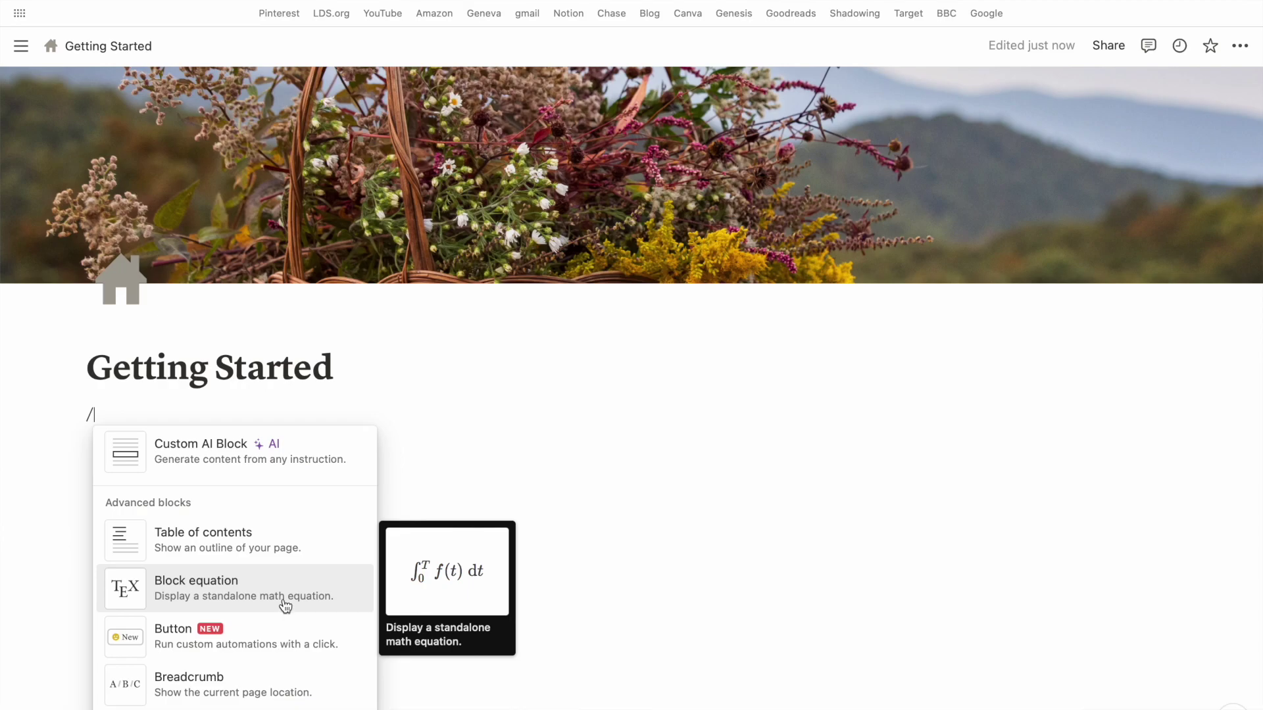
pyautogui.scroll(-3, 281, 586)
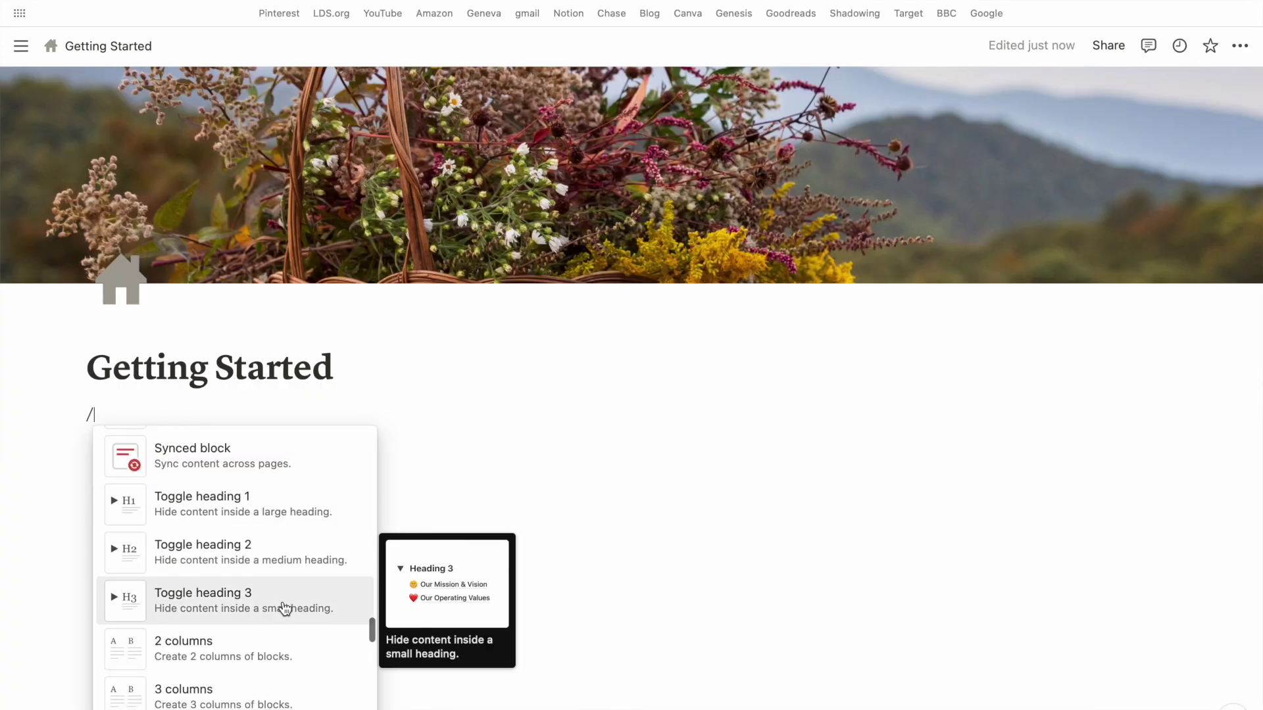
pyautogui.scroll(-3, 284, 606)
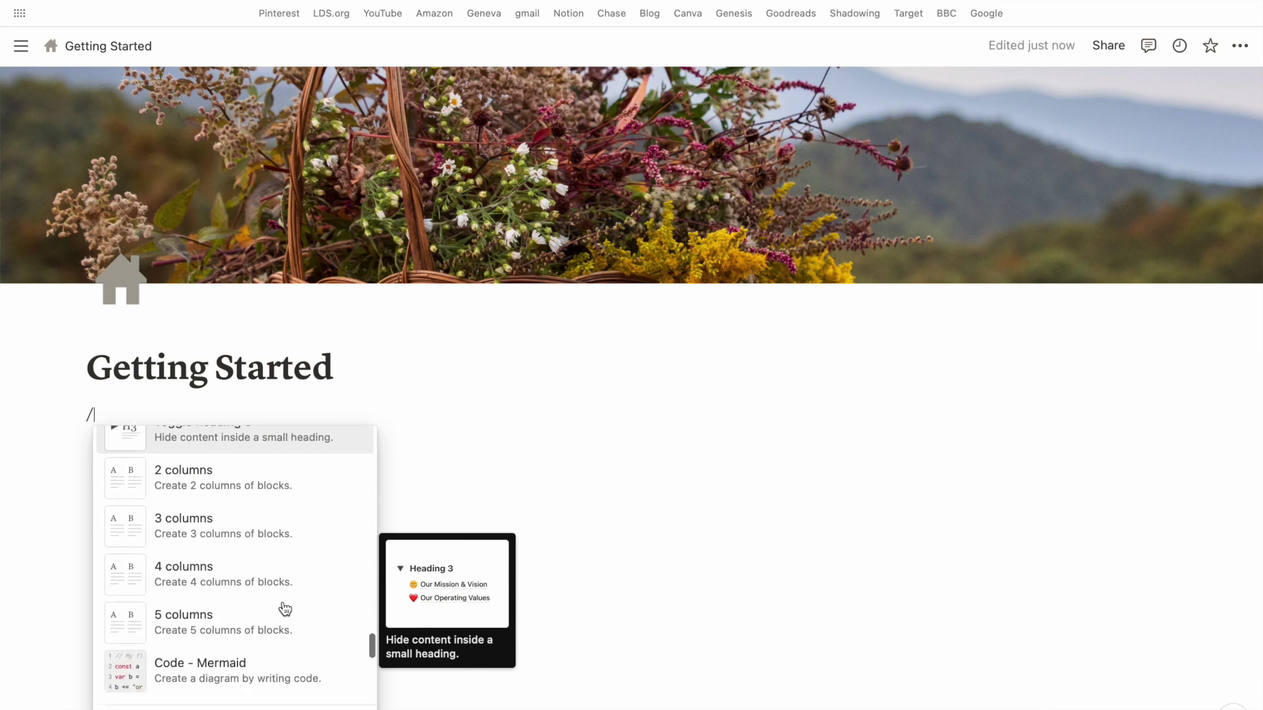
# Insert a 2 columns block and label its columns "column 1" and "column 2"
pyautogui.scroll(1, 283, 607)
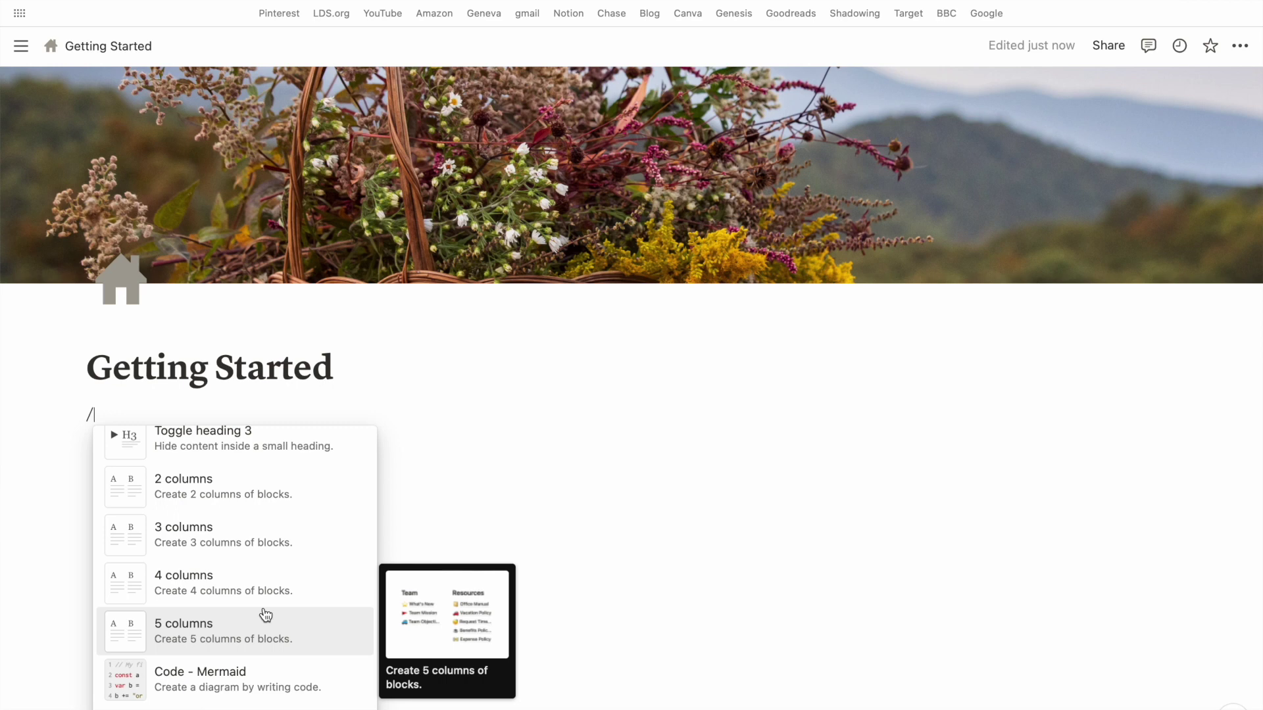
pyautogui.click(262, 496)
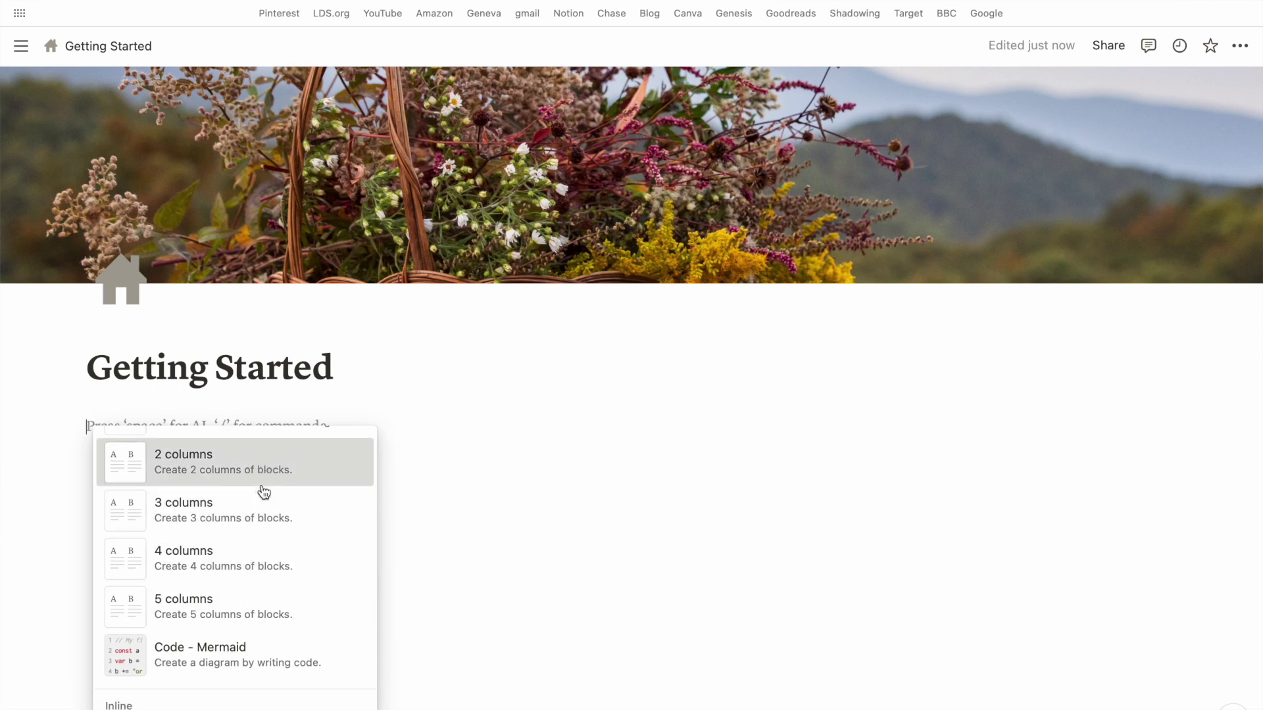
pyautogui.click(709, 431)
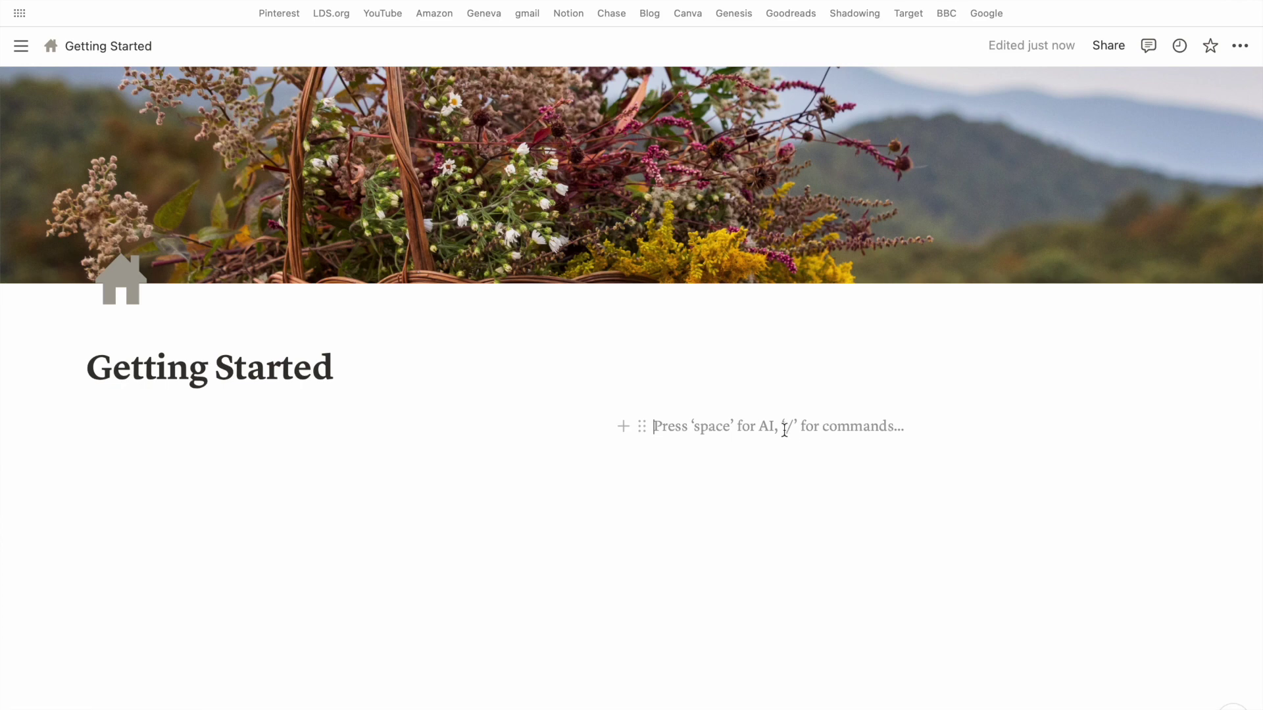
pyautogui.write('column 2')
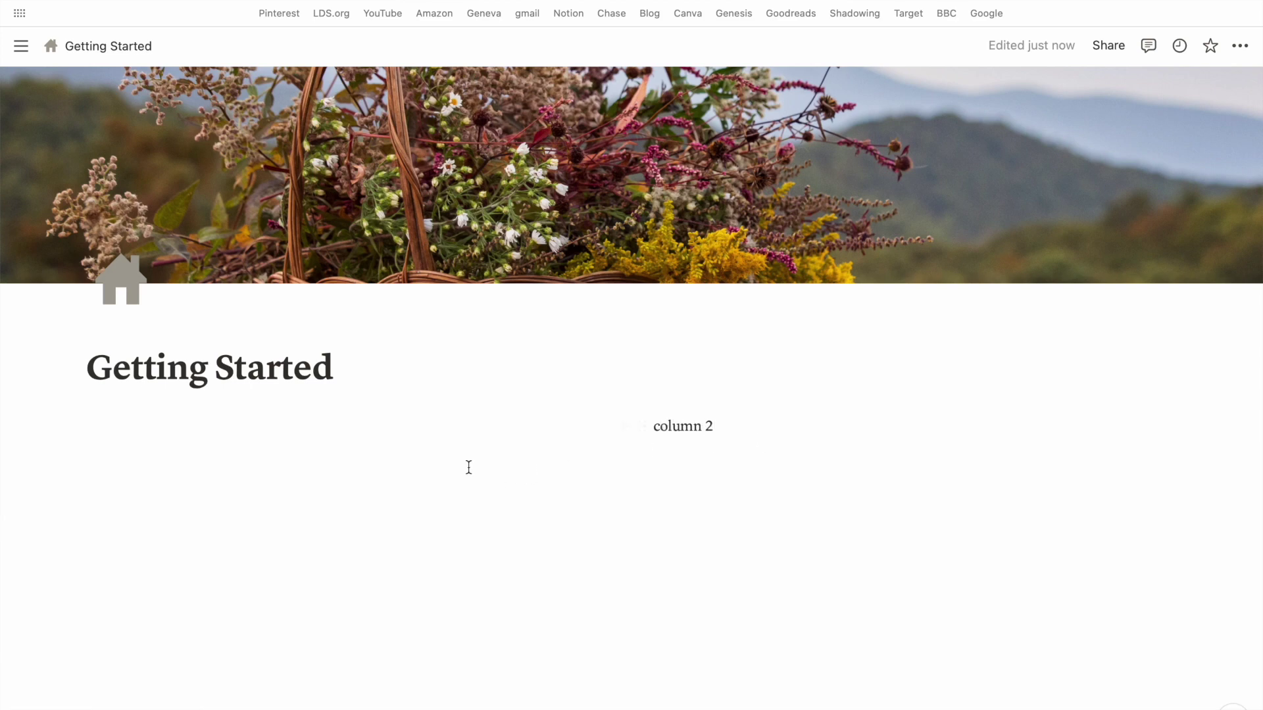
pyautogui.write('column 1')
# Add blank lines below the two columns and open the block options of the lower line
pyautogui.click(323, 659)
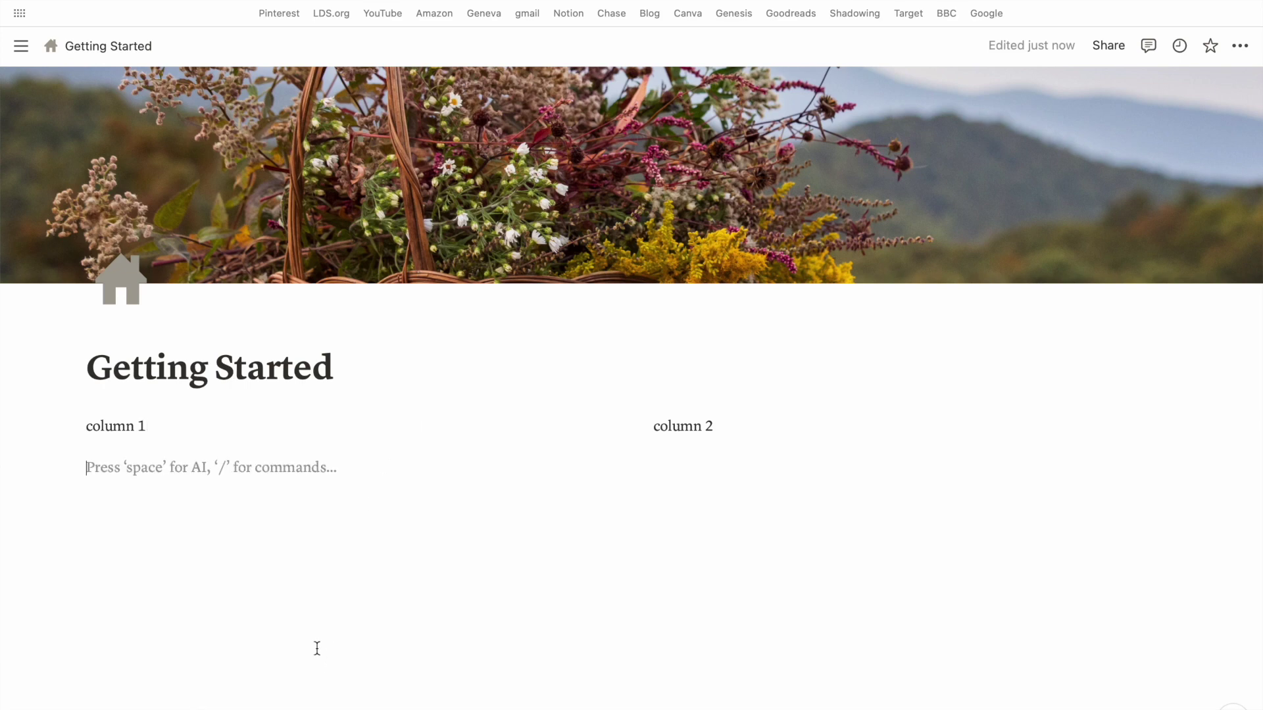
pyautogui.press('Return')
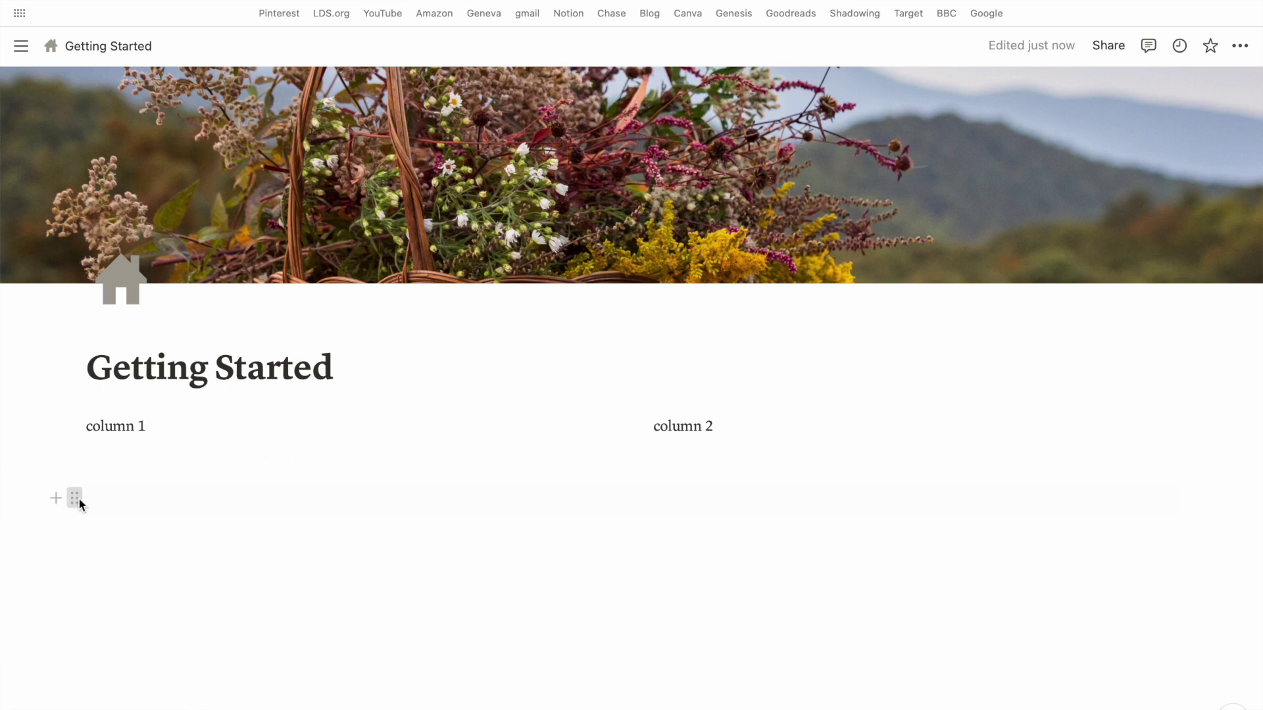
pyautogui.click(75, 499)
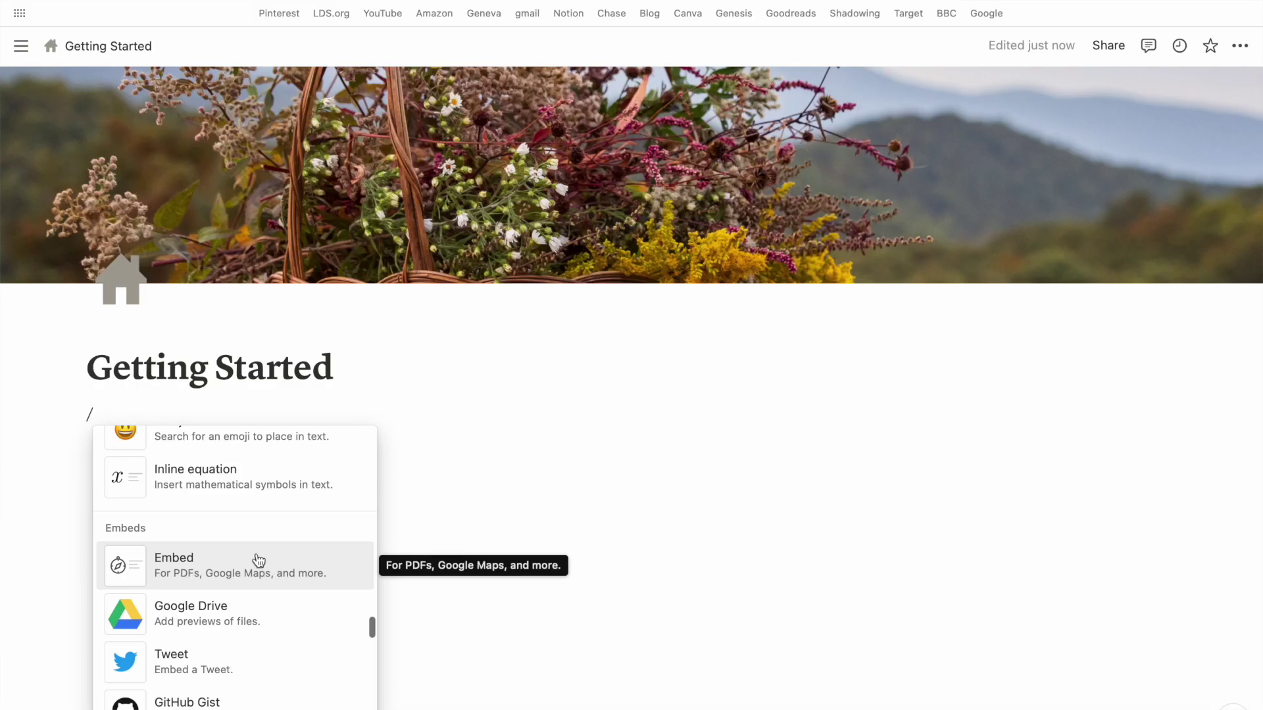
# Examine the embed options, block actions, text colors and background colors offered for the blank line, and dismiss the list
pyautogui.scroll(-3, 267, 563)
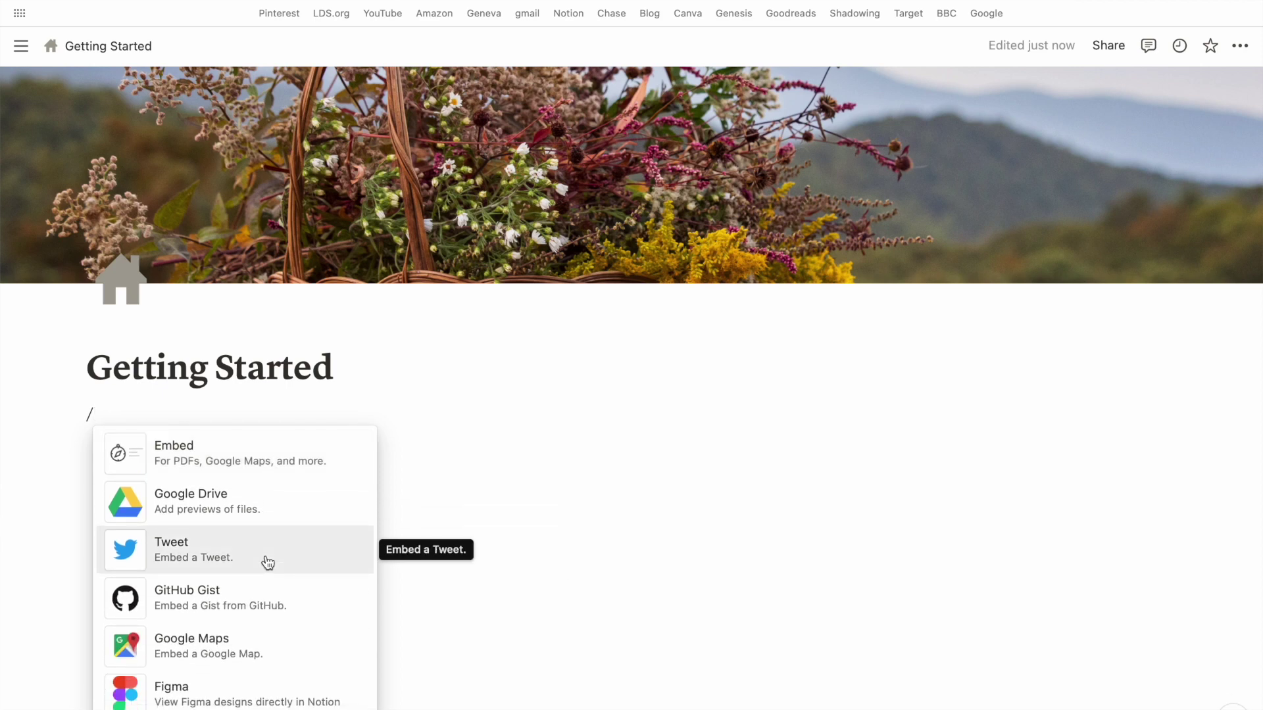
pyautogui.scroll(-8, 268, 563)
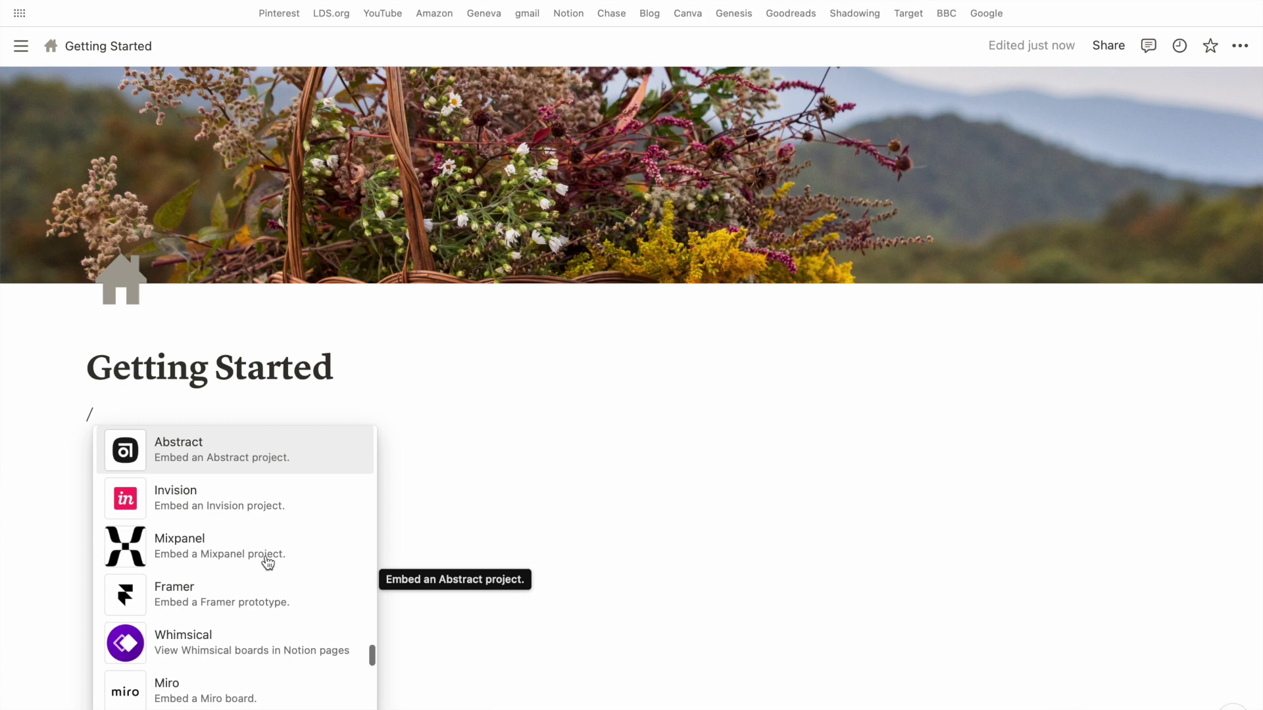
pyautogui.scroll(-7, 268, 563)
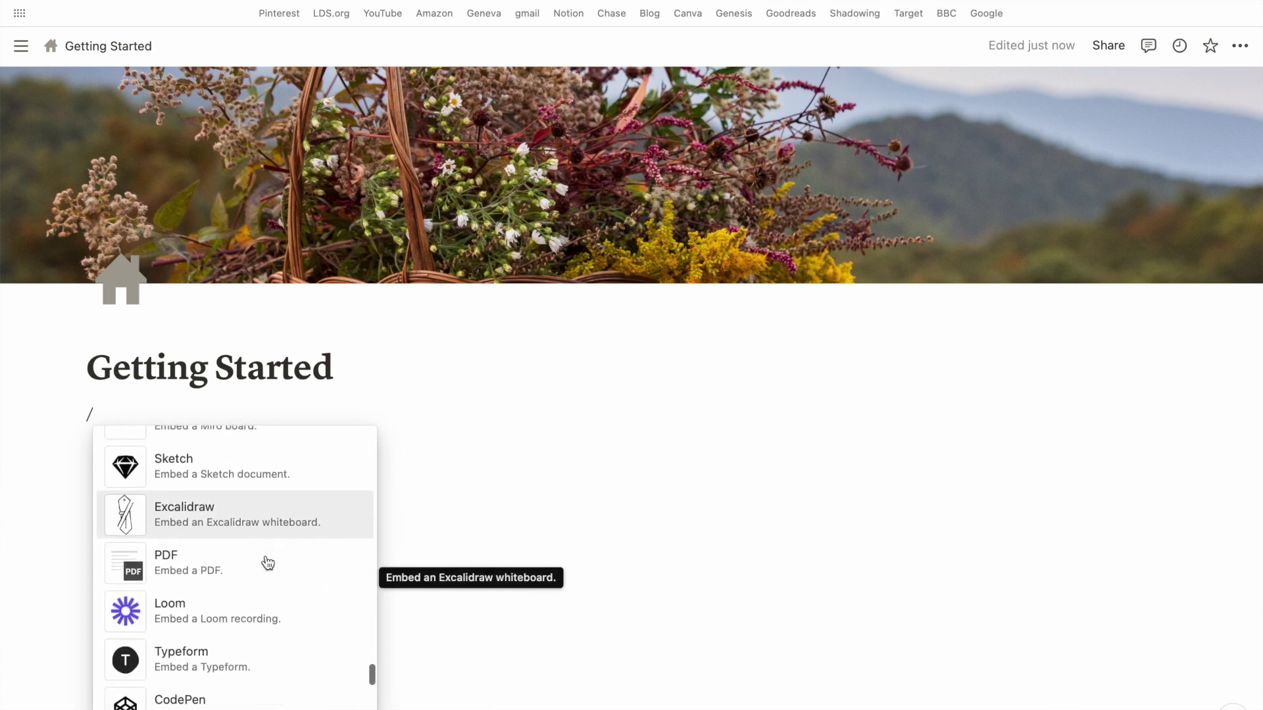
pyautogui.scroll(-1, 268, 563)
pyautogui.scroll(-5, 269, 545)
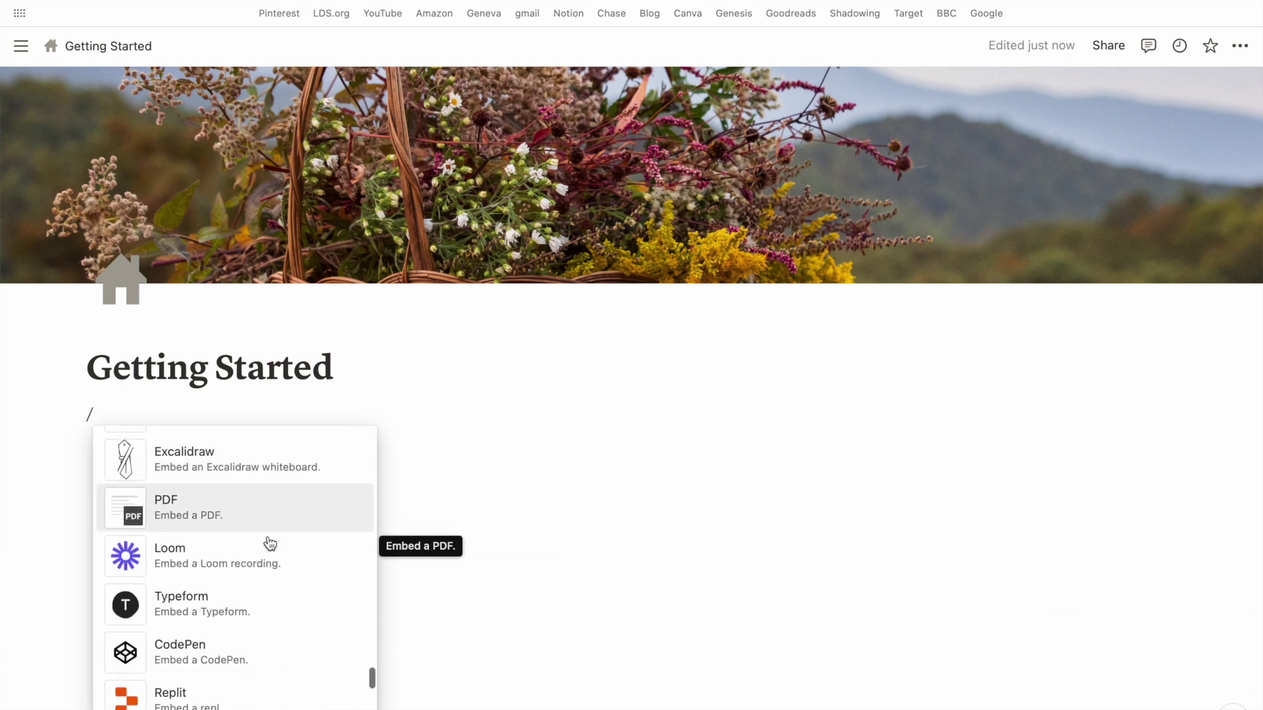
pyautogui.scroll(-13, 269, 543)
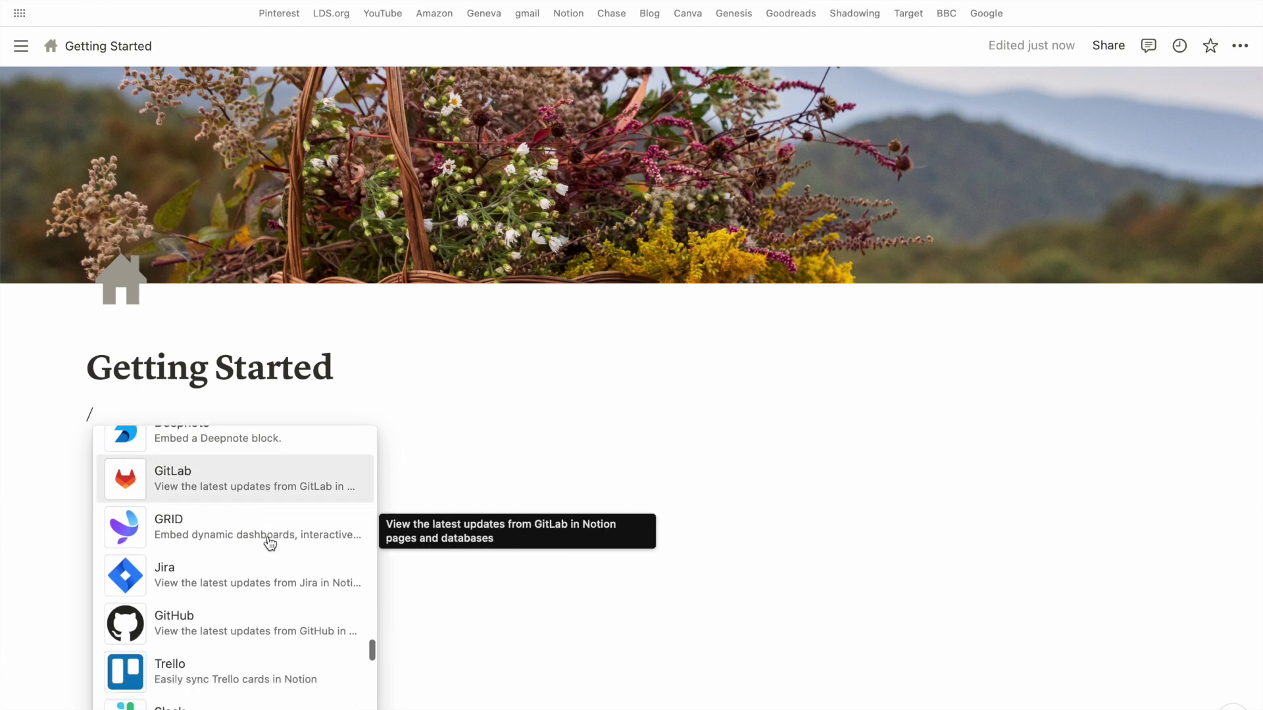
pyautogui.scroll(-10, 250, 592)
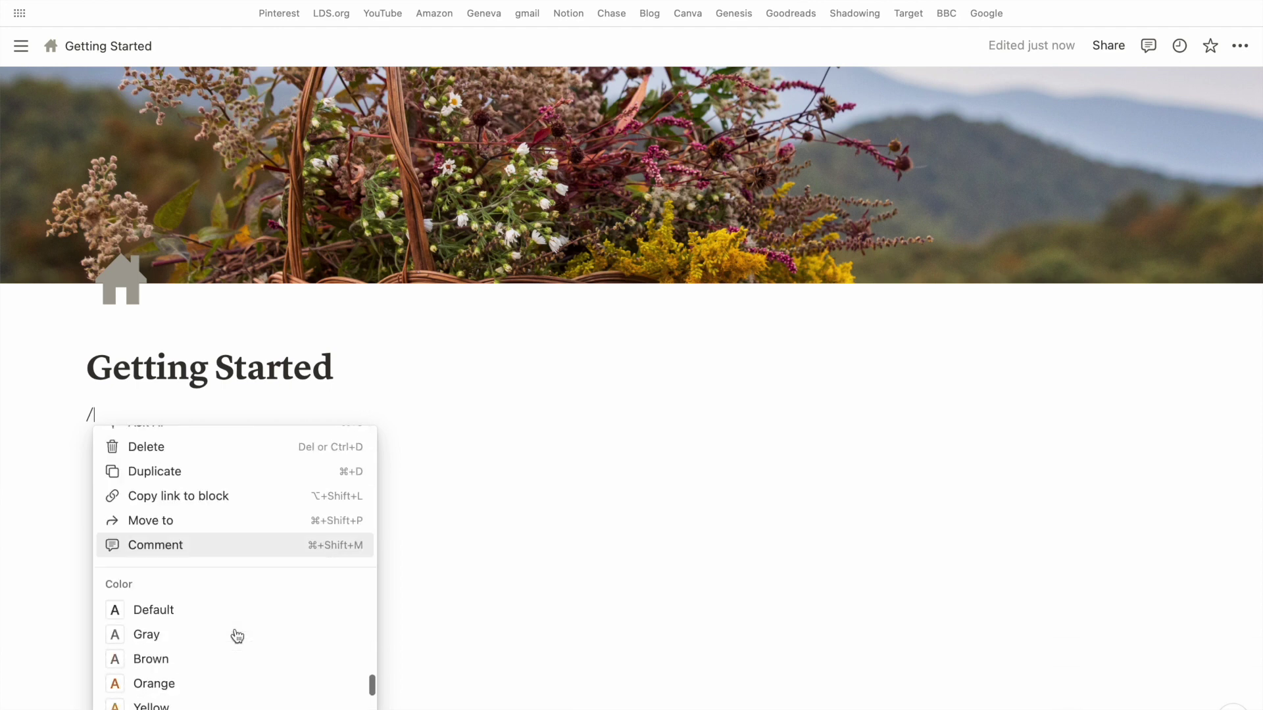
pyautogui.scroll(-5, 218, 696)
pyautogui.scroll(-2, 254, 672)
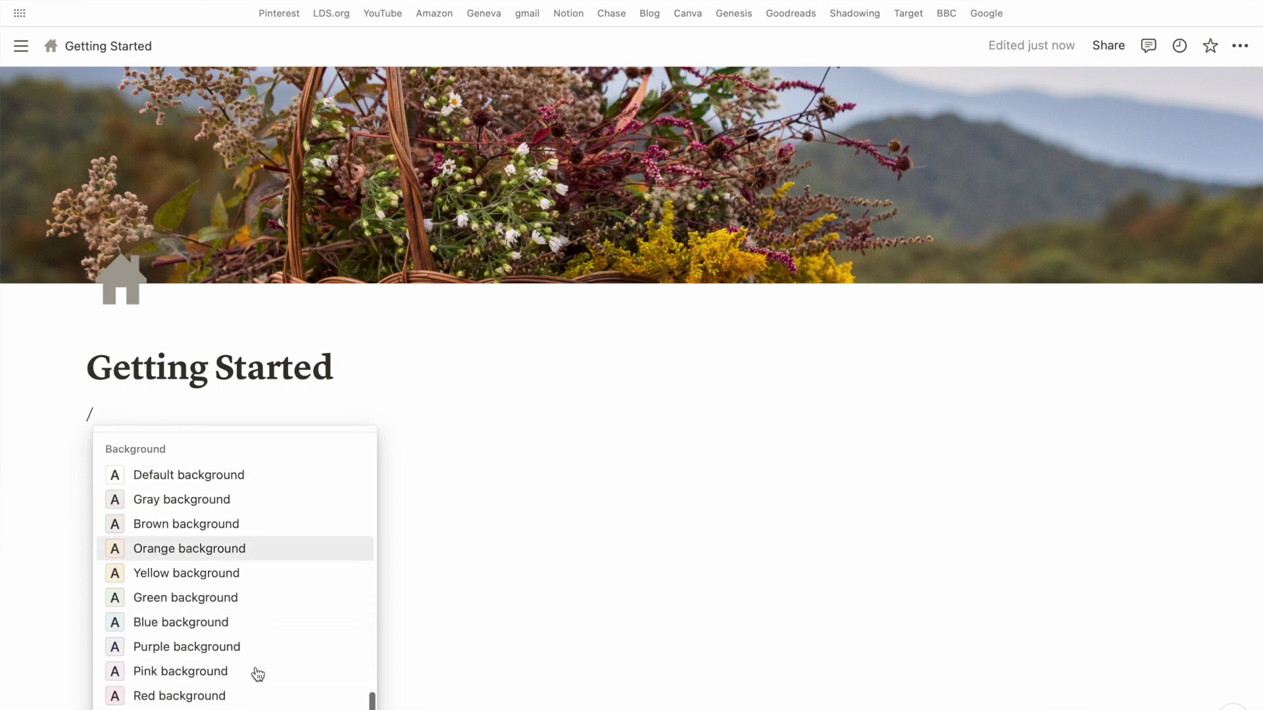
pyautogui.click(677, 544)
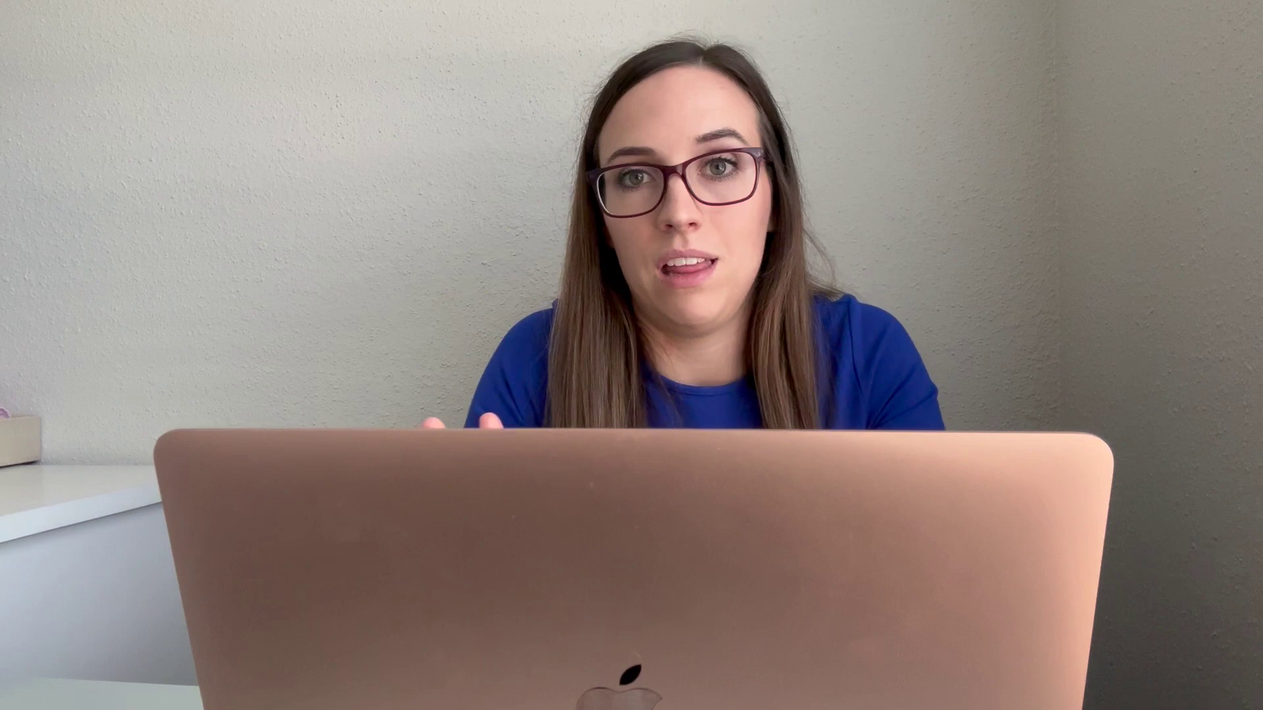